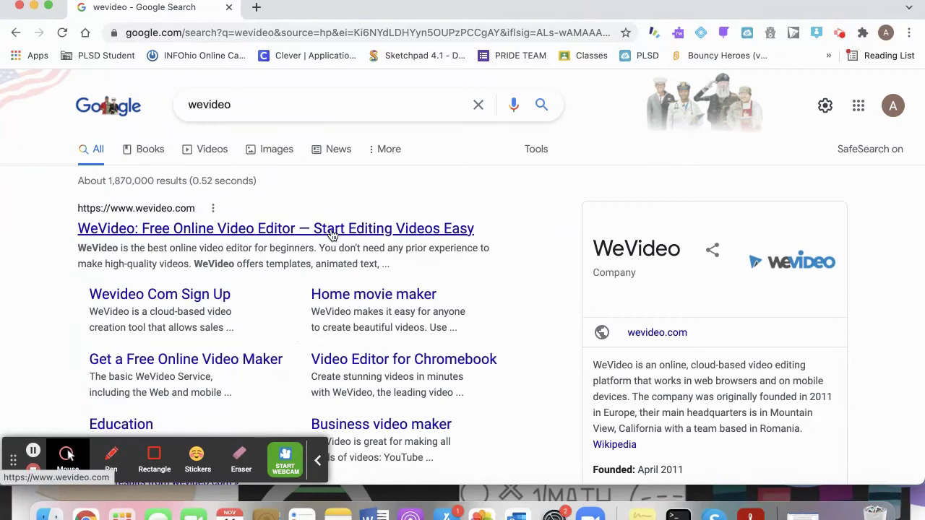
- Open the WeVideo website from the search results and log in with the listed Google account
left_click(331, 232)
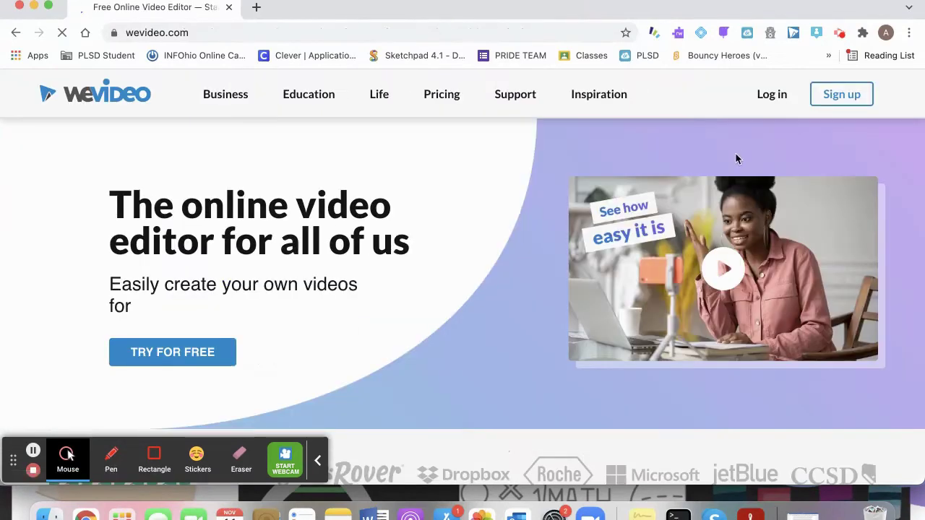
left_click(772, 94)
left_click(267, 321)
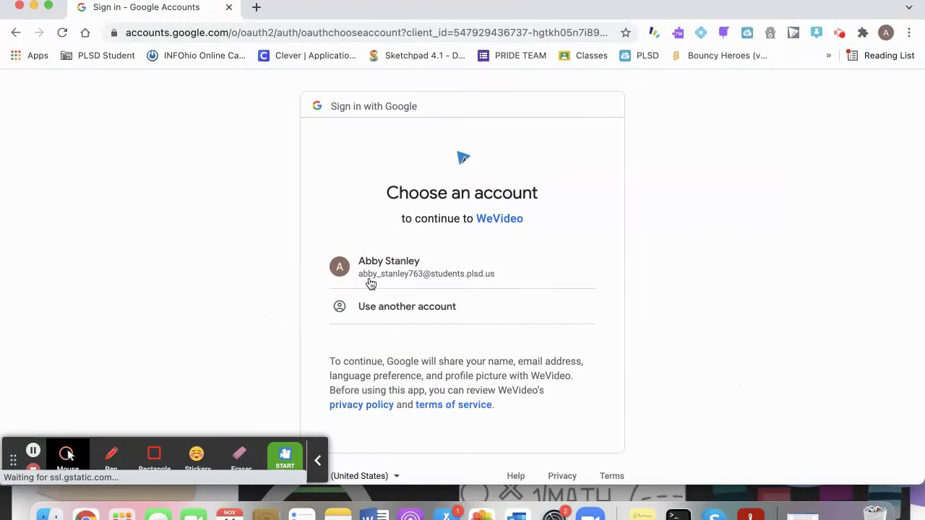
left_click(456, 269)
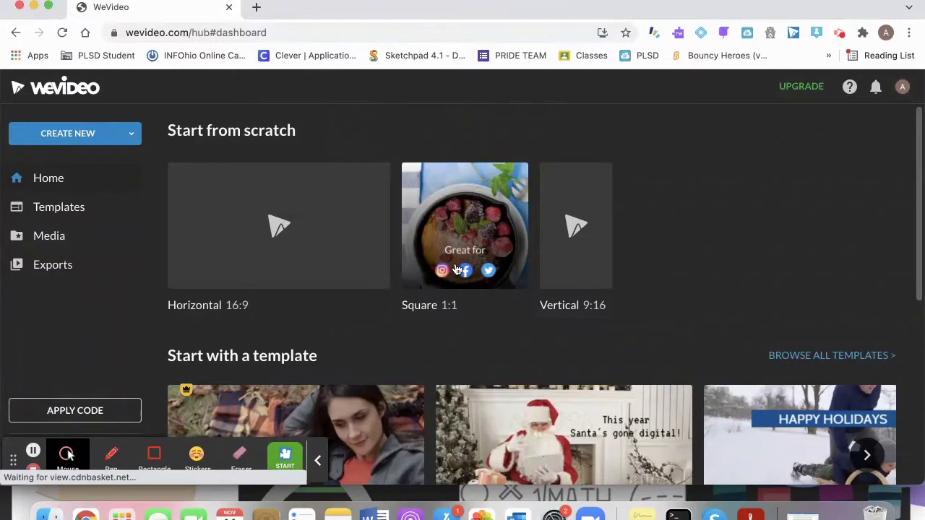
- Create a new video project from the dashboard
left_click(127, 139)
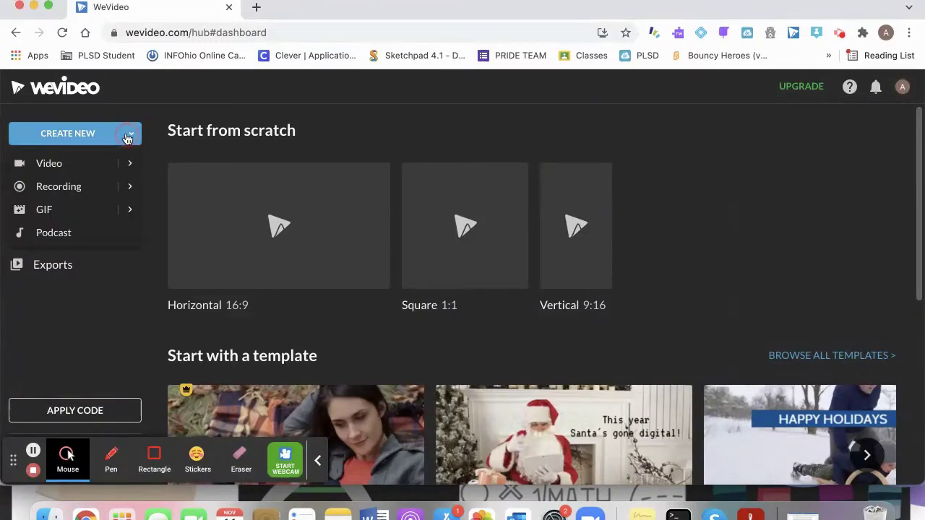
left_click(94, 166)
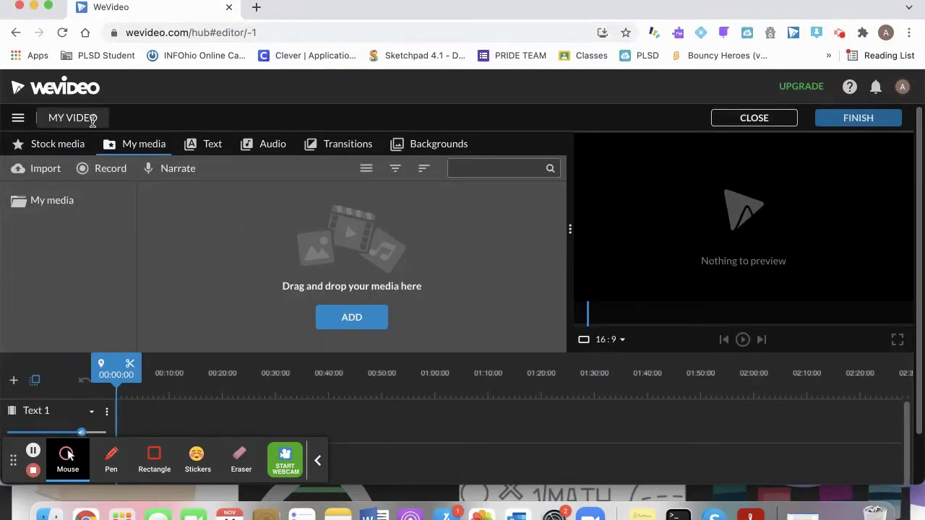
- Save the video project under the name WeVideoTutorial, and save it once more under that name
left_click(20, 118)
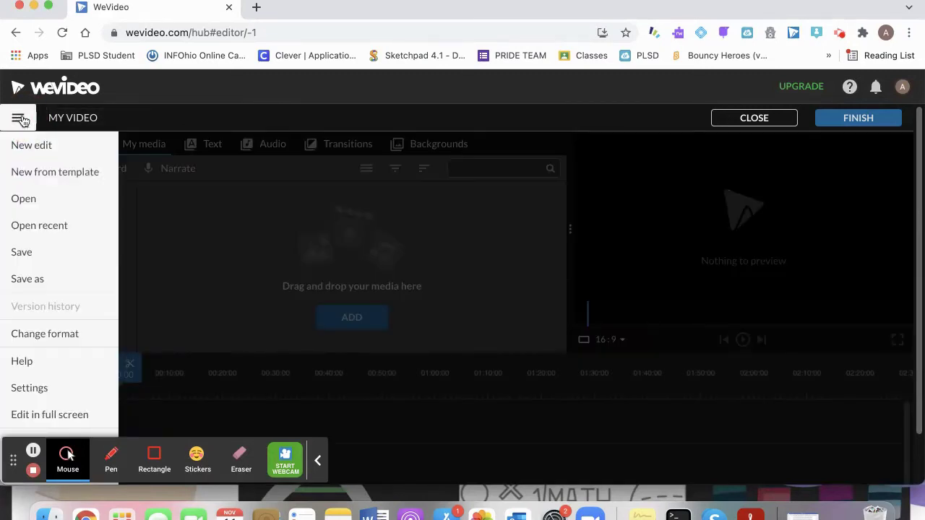
left_click(30, 280)
triple_click(384, 315)
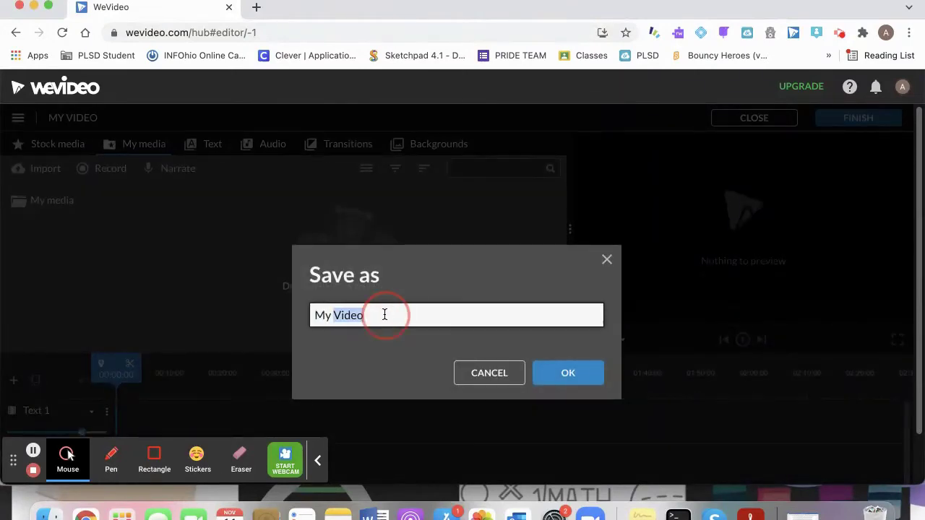
type("We")
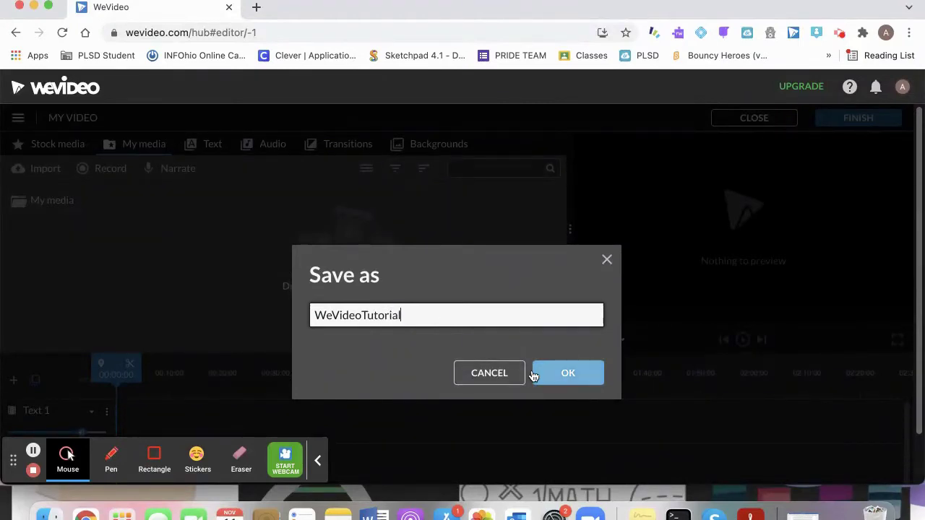
left_click(565, 374)
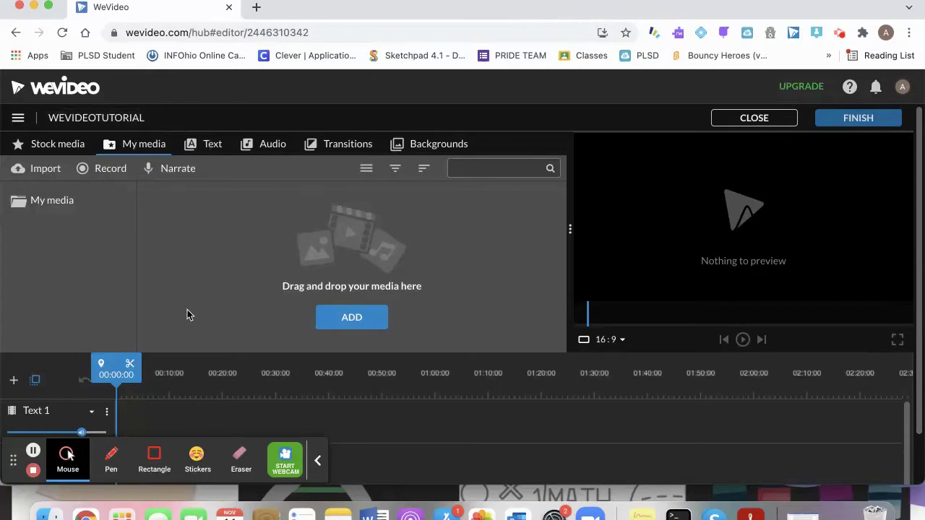
left_click(18, 117)
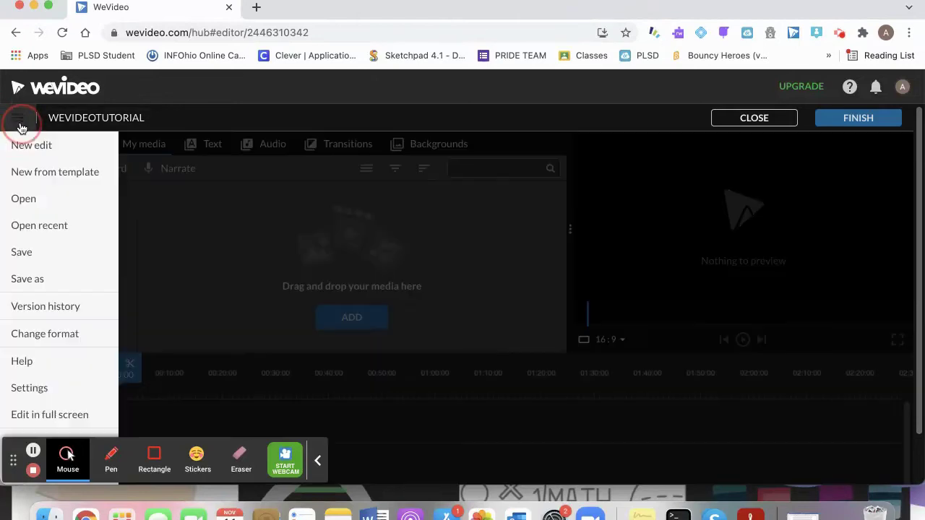
left_click(30, 250)
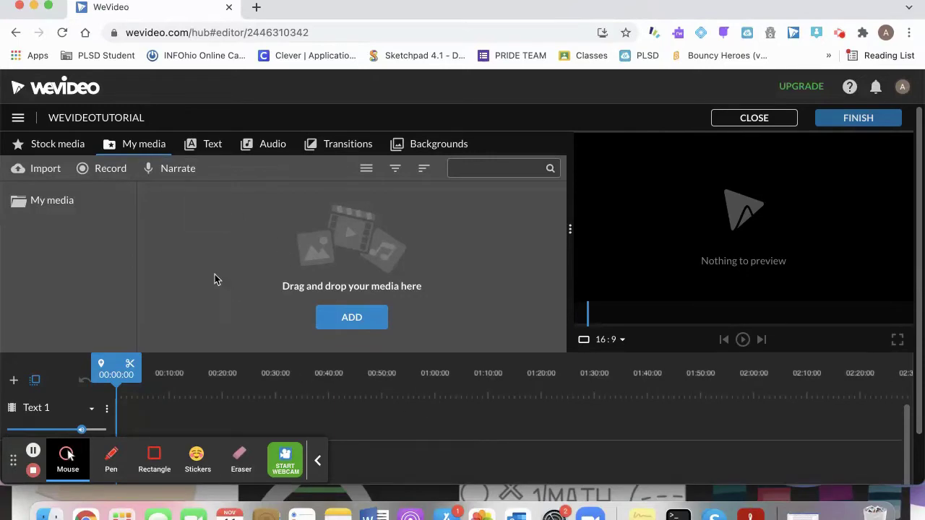
- Set up a webcam recording, allowing WeVideo to store files and use the microphone and camera
left_click(112, 171)
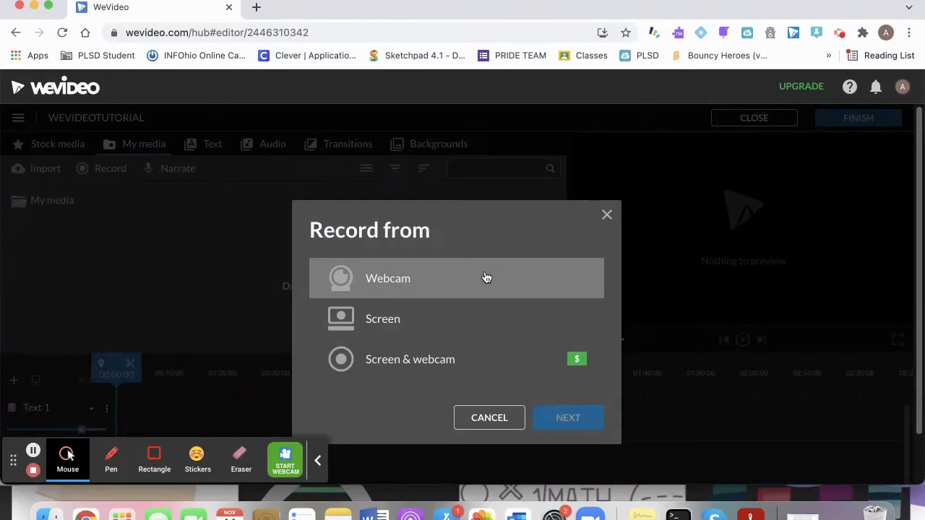
left_click(425, 287)
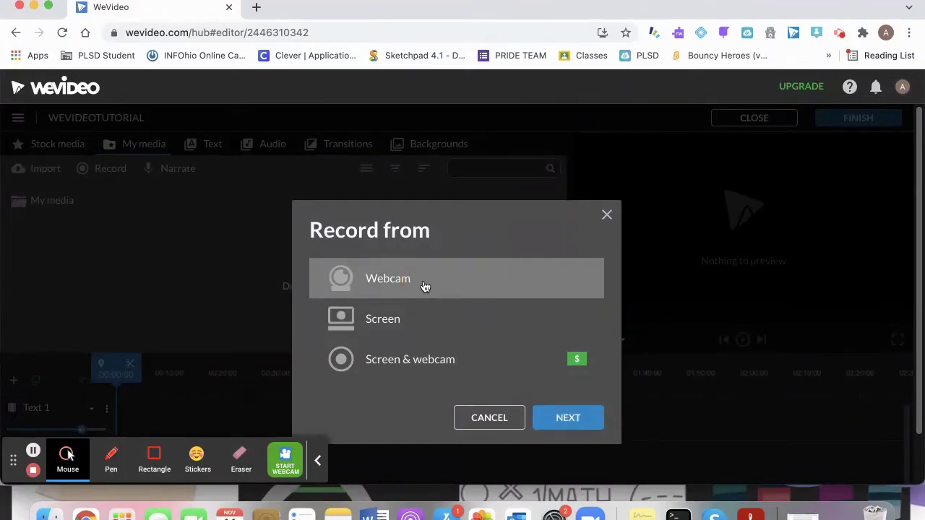
left_click(565, 417)
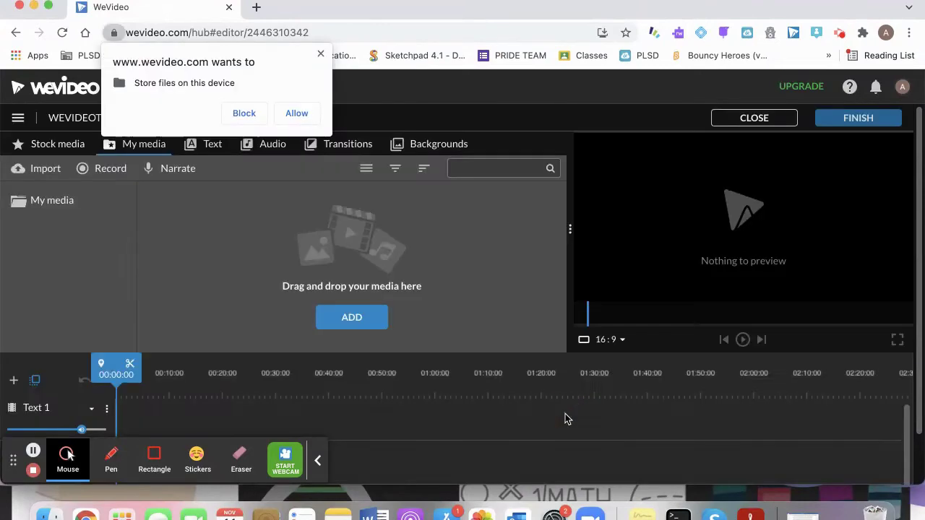
left_click(306, 117)
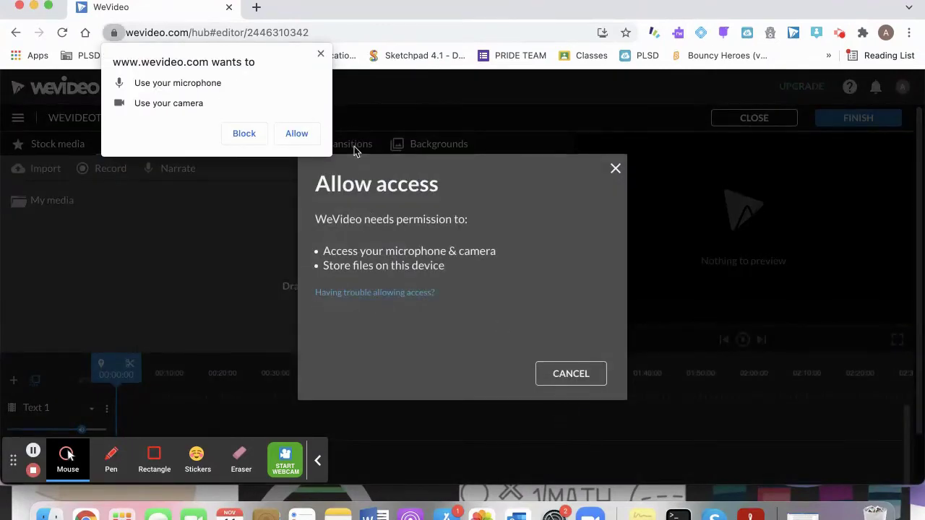
left_click(296, 134)
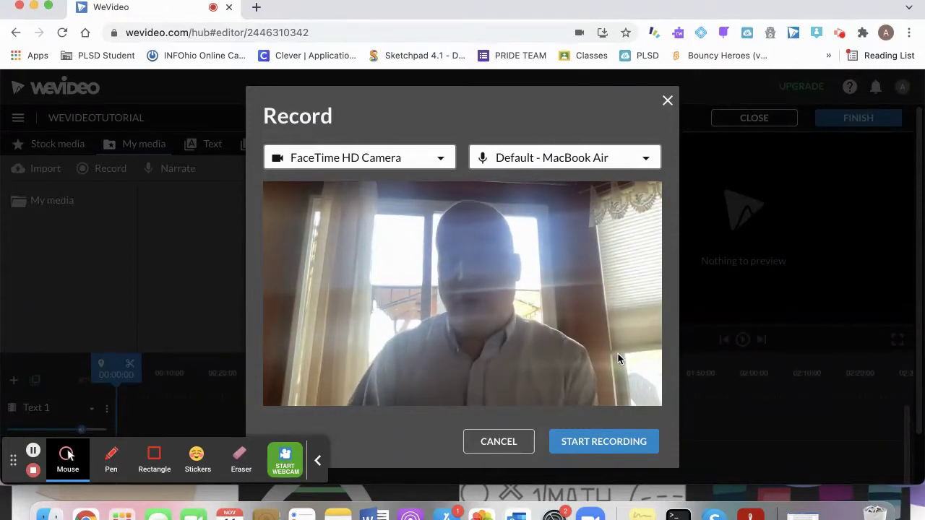
- Record a webcam clip about 6 seconds long and save it to the project
left_click(589, 444)
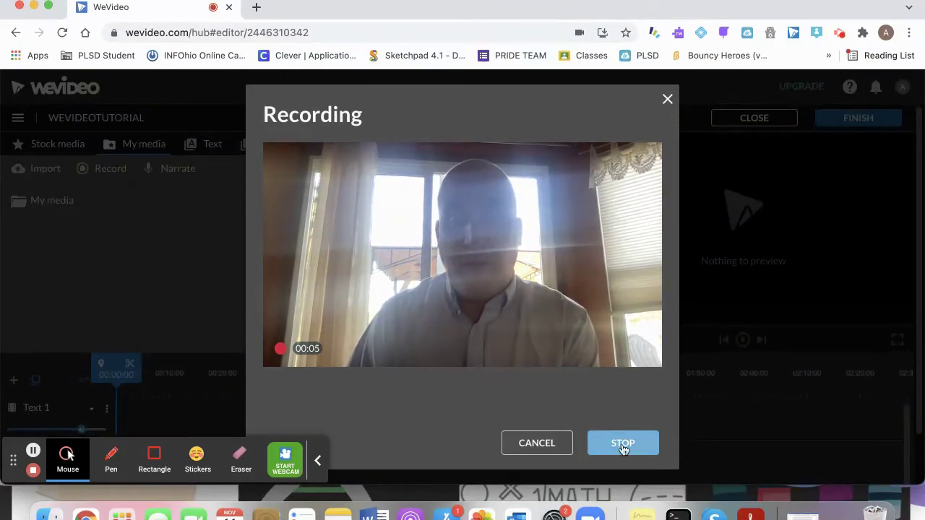
left_click(623, 444)
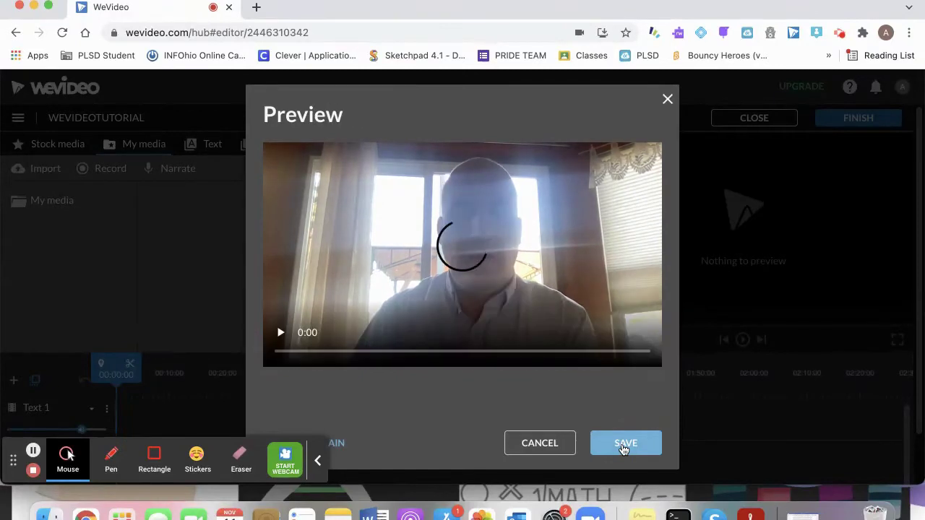
left_click(625, 446)
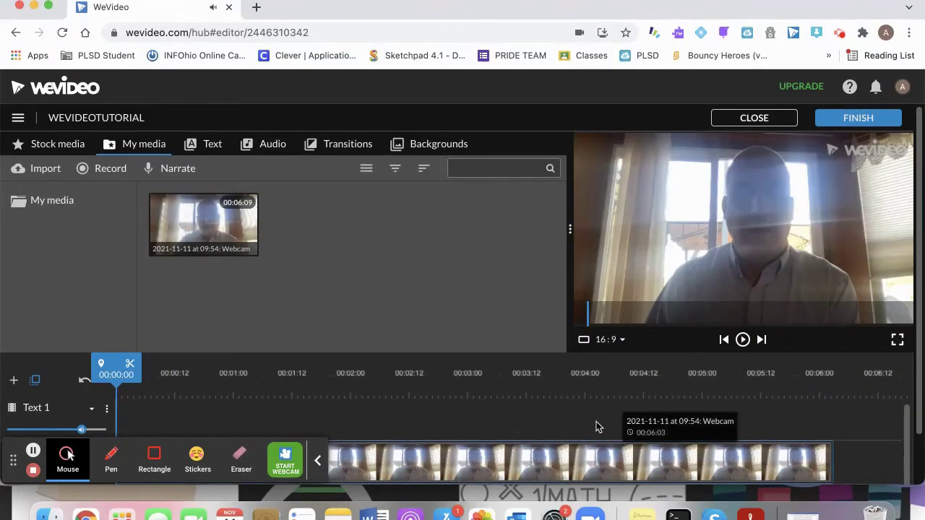
- Collapse the screen-recorder toolbar and play back the webcam clip from the start of the timeline
scroll(291, 393, "down", 2)
left_click(317, 466)
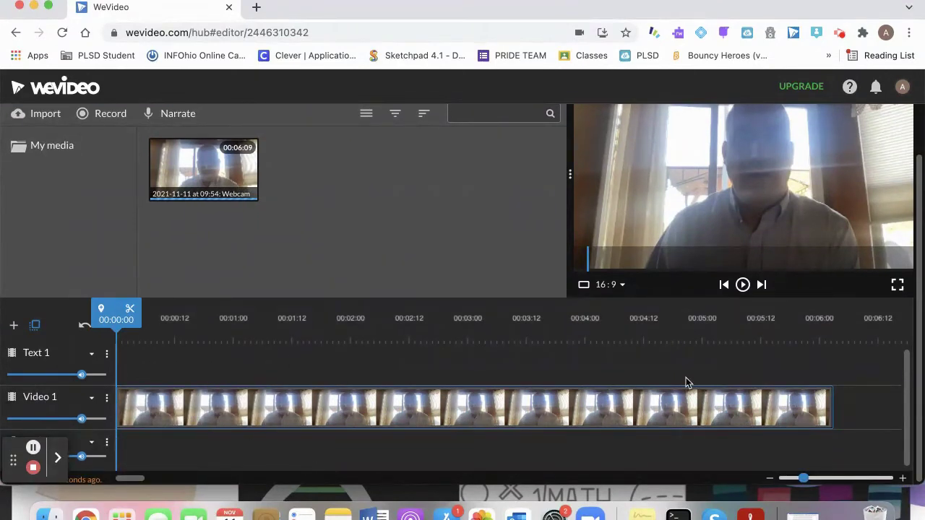
left_click(743, 285)
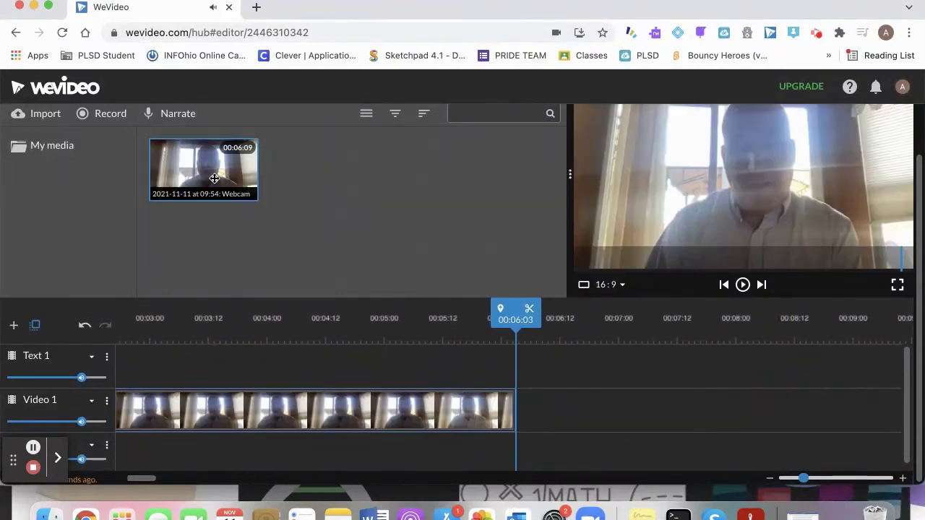
- Start a screen recording of the entire screen with the default MacBook Air microphone, and hide the sharing notice
left_click(110, 116)
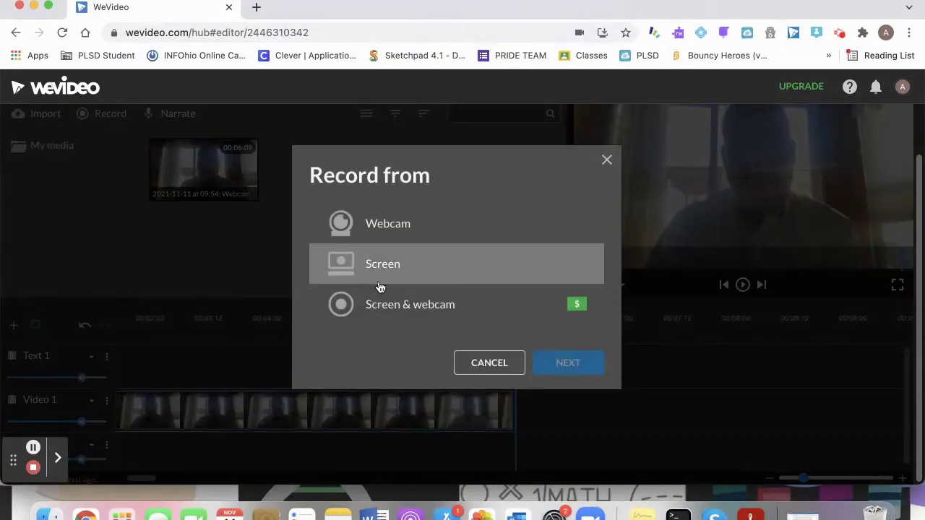
left_click(415, 265)
left_click(582, 367)
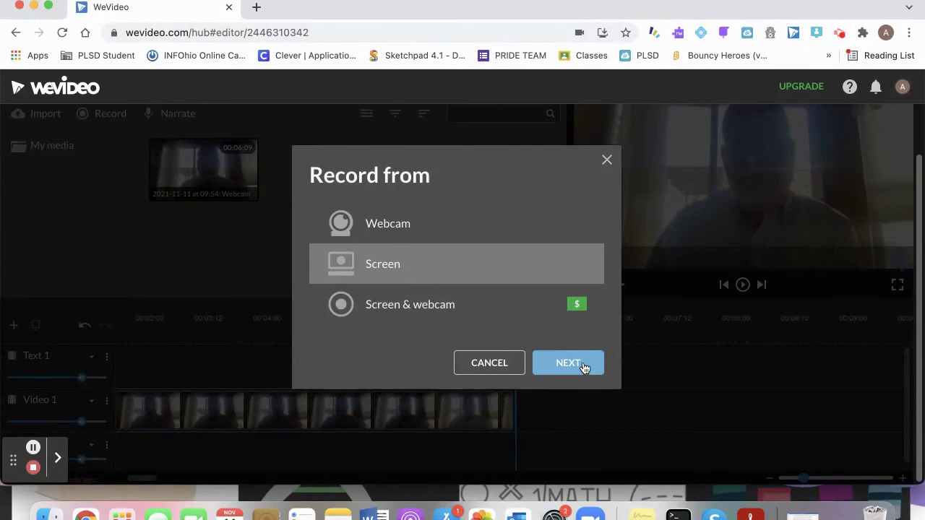
left_click(584, 367)
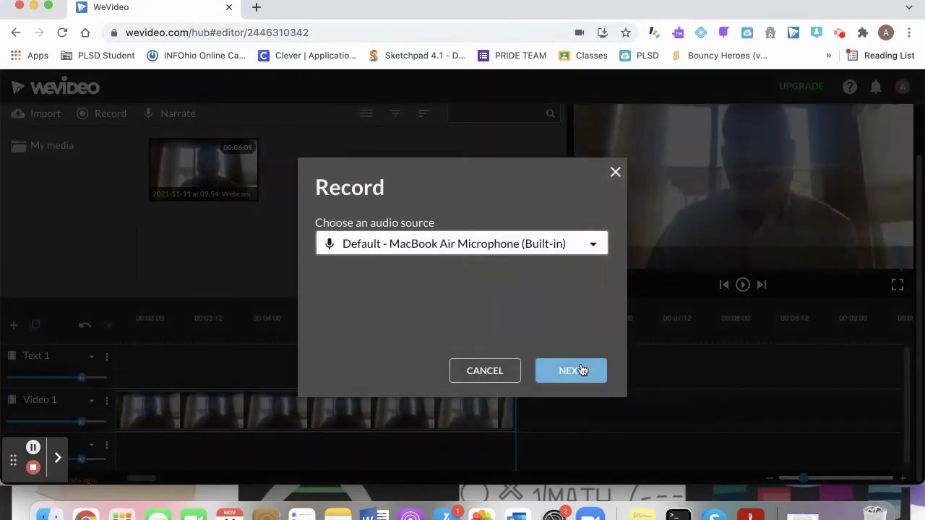
left_click(583, 370)
left_click(462, 237)
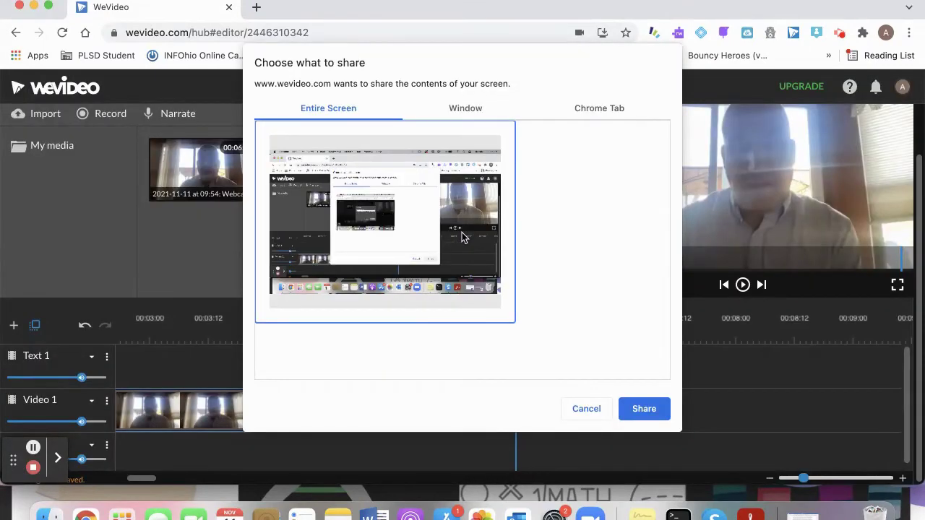
left_click(641, 410)
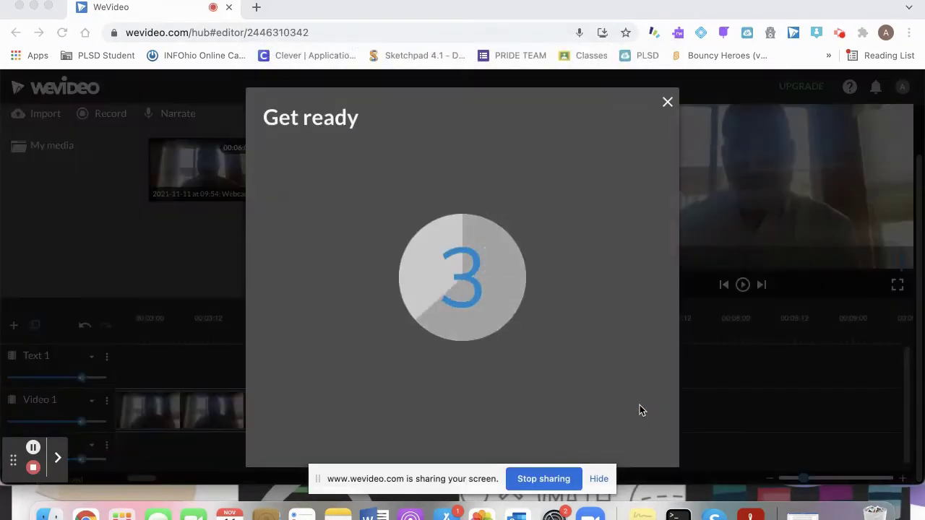
left_click(598, 478)
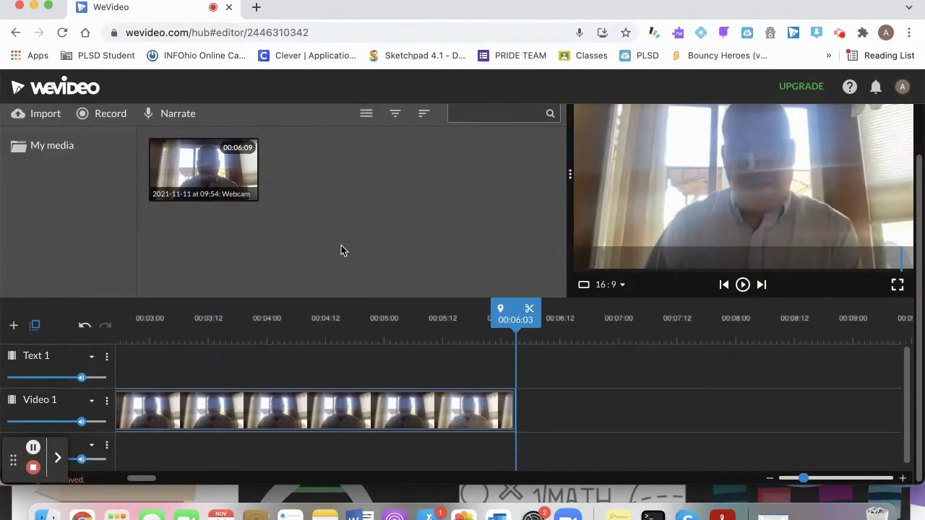
- Try to start another recording while the screen recording is in progress
left_click(103, 123)
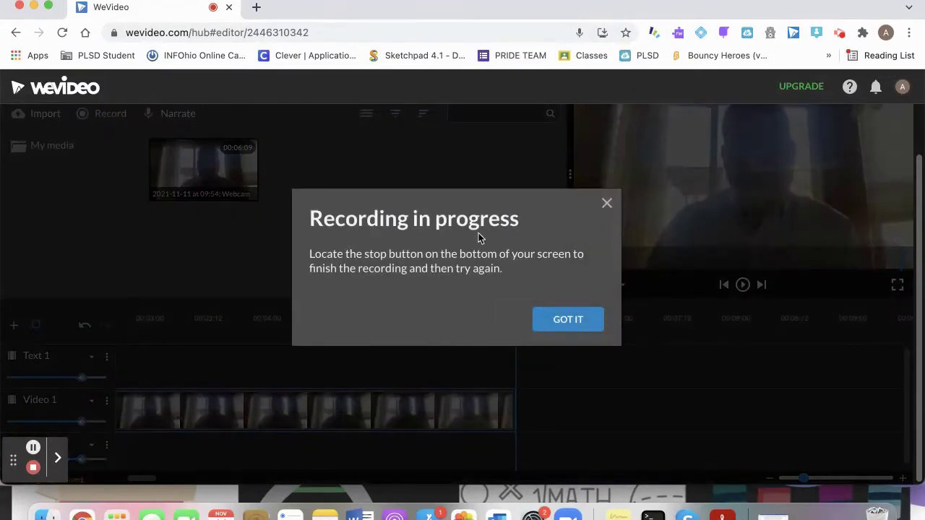
left_click(544, 318)
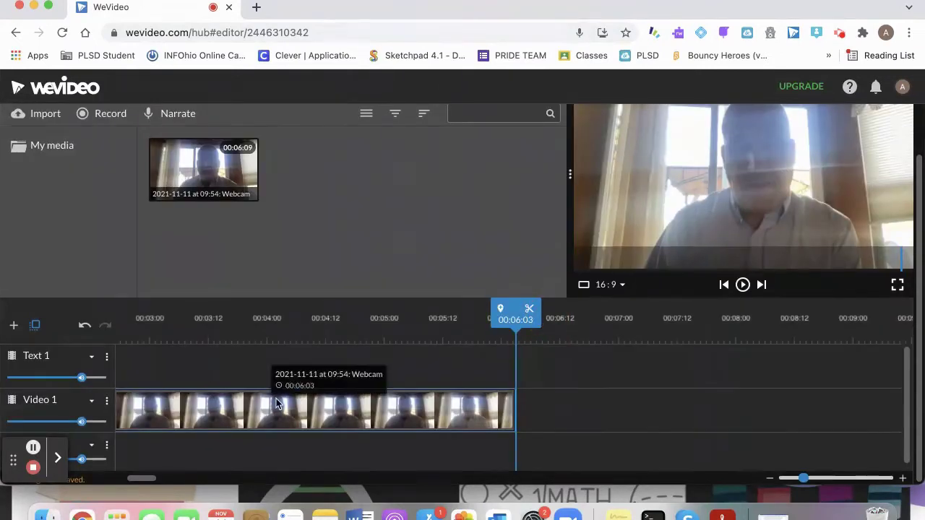
- Trim the end of the webcam clip on the Video 1 track to 00:05:11
left_click(482, 415)
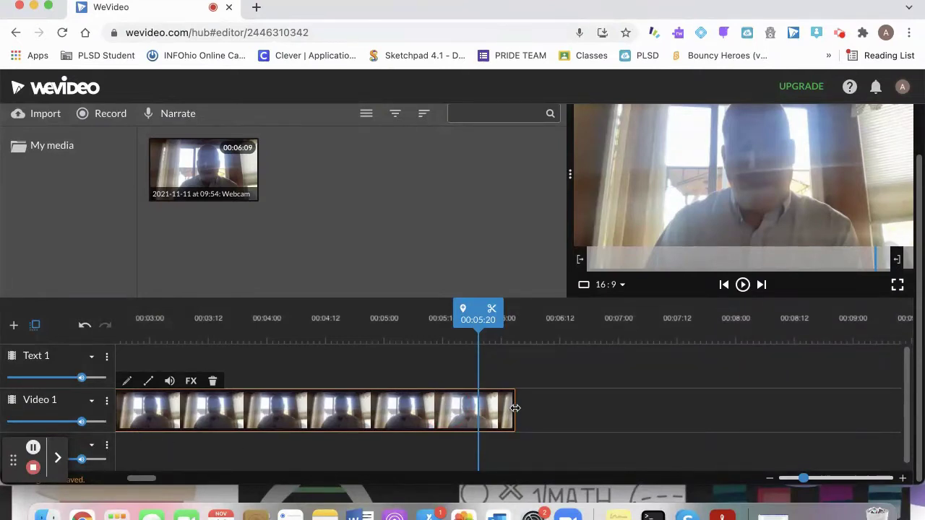
left_click_drag(515, 408, 435, 411)
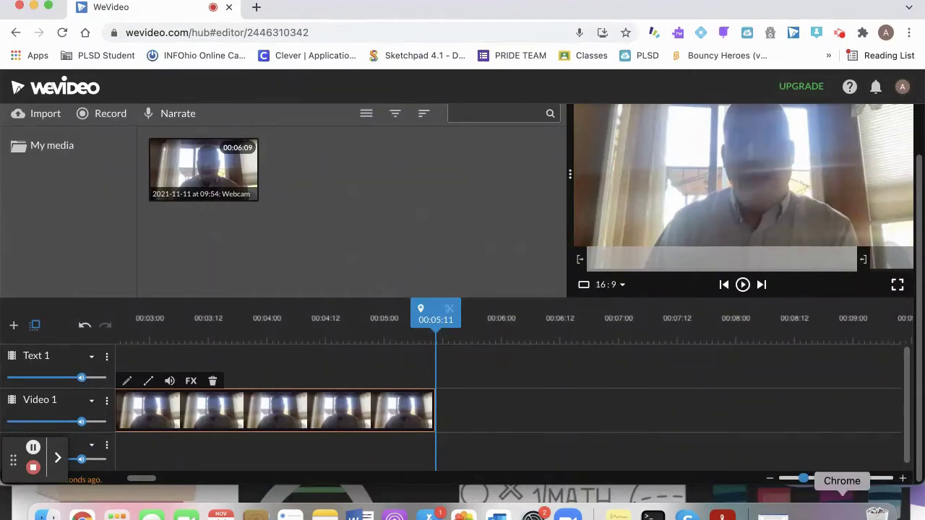
- Stop sharing the screen, save the screen recording to the project, and play it back in the timeline
left_click(842, 513)
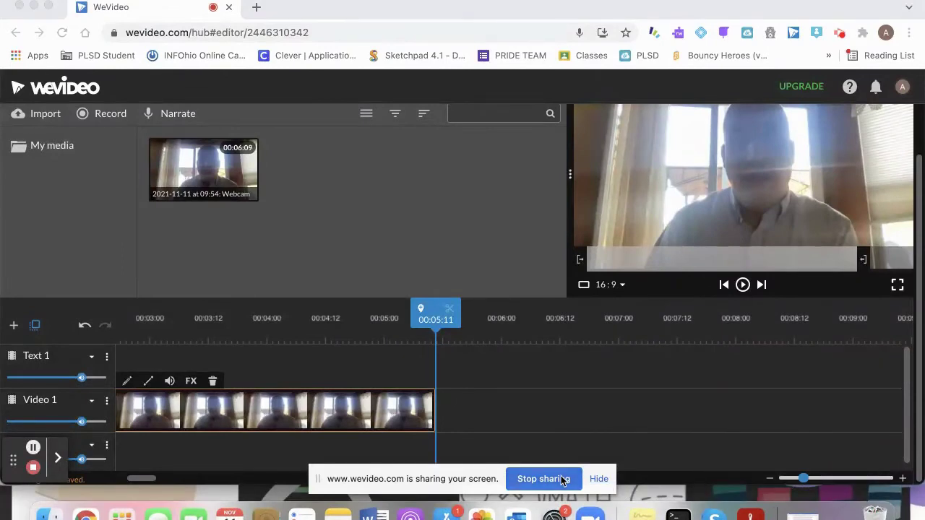
left_click(543, 479)
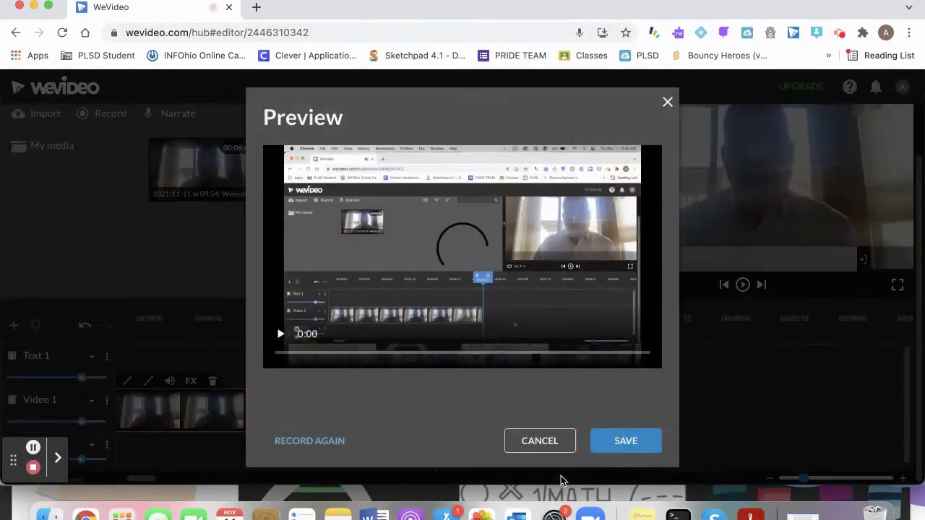
left_click(626, 436)
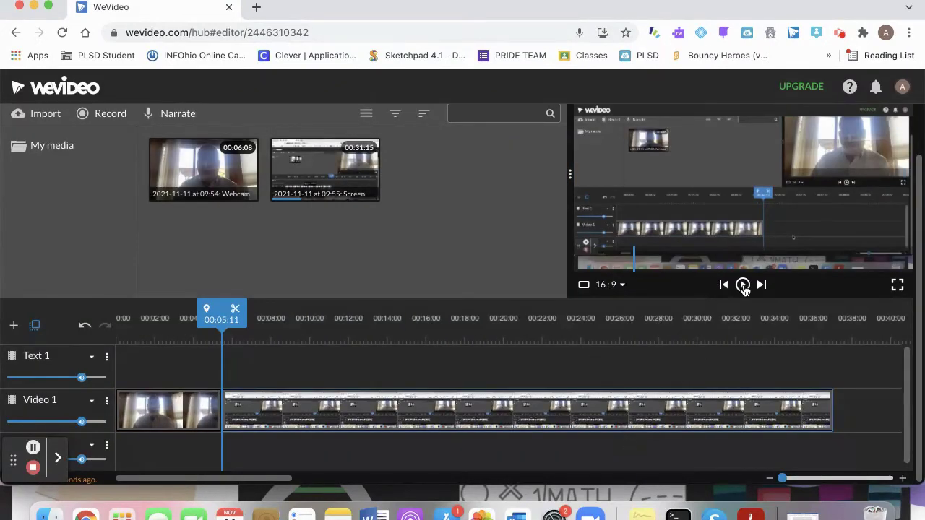
left_click(743, 285)
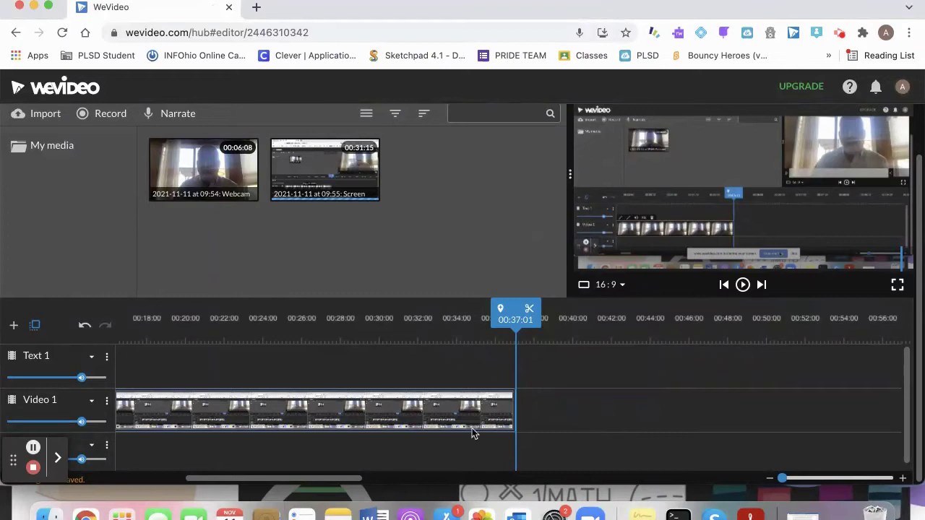
- Delete the screen recording clip from the Video 1 track
left_click(327, 419)
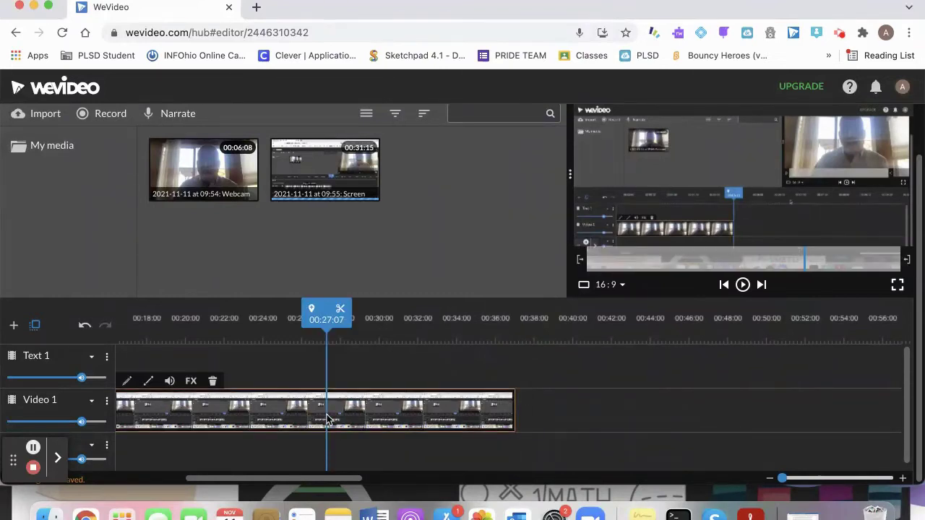
key("Delete")
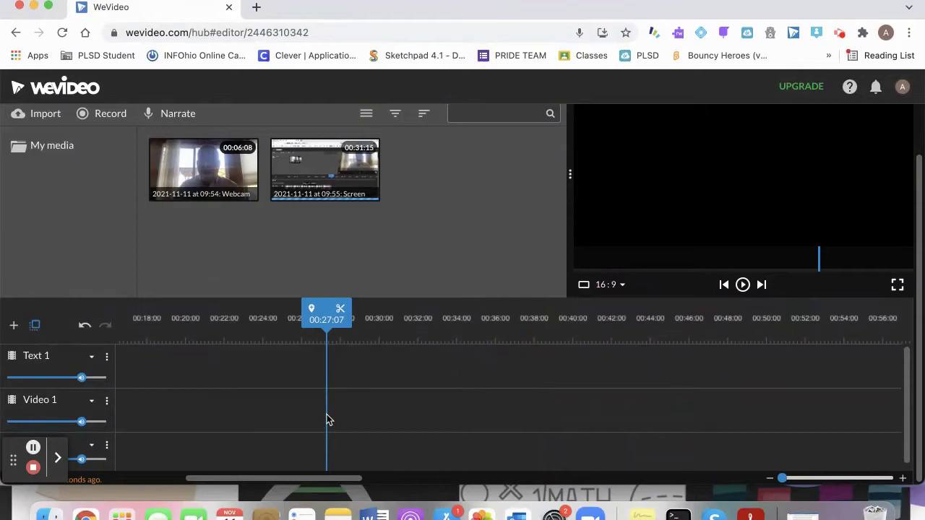
scroll(326, 420, "left", 5)
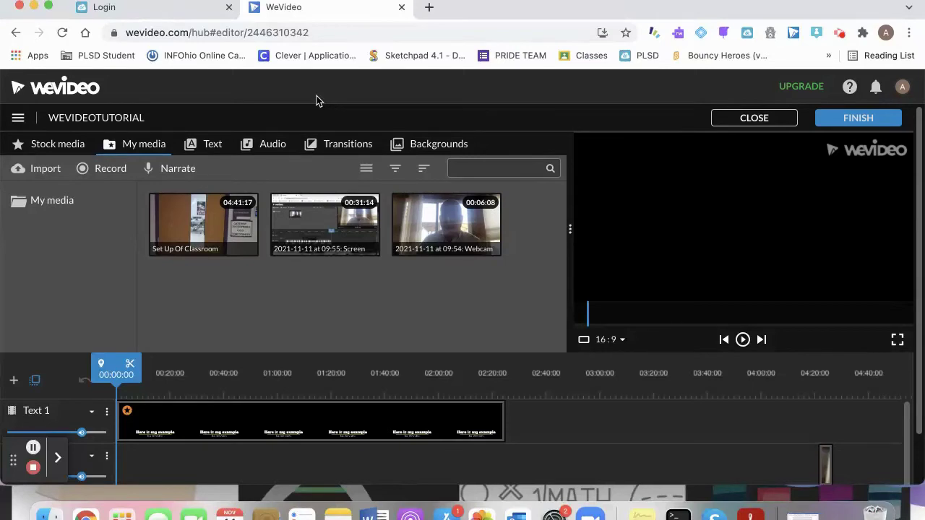
- Import the video Untitled_ Nov 11, 2021 9_57 AM.mp4 from the Desktop into the project media
left_click(44, 170)
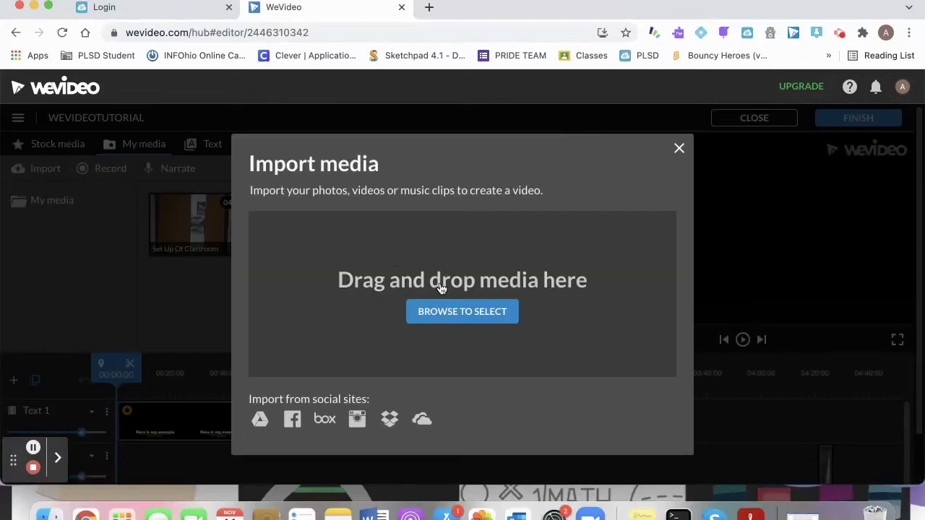
left_click(477, 317)
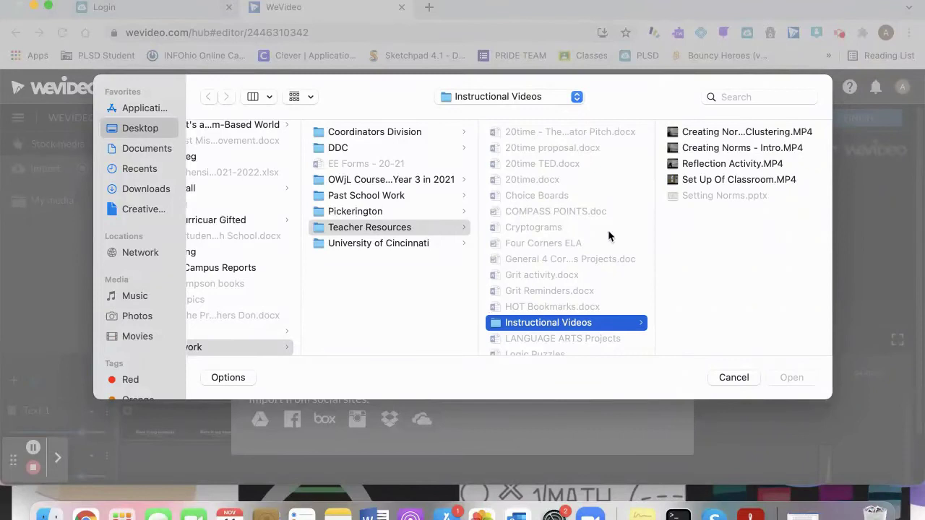
left_click(150, 133)
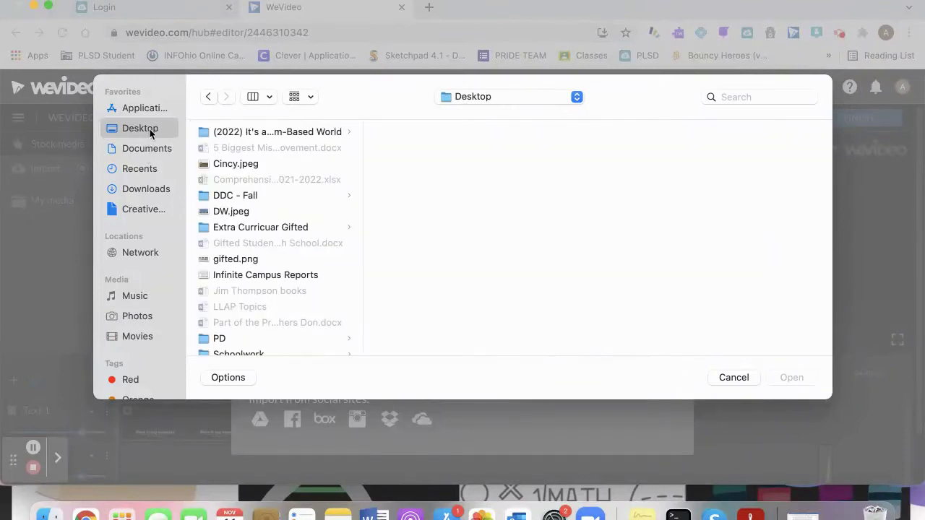
scroll(297, 270, "down", 5)
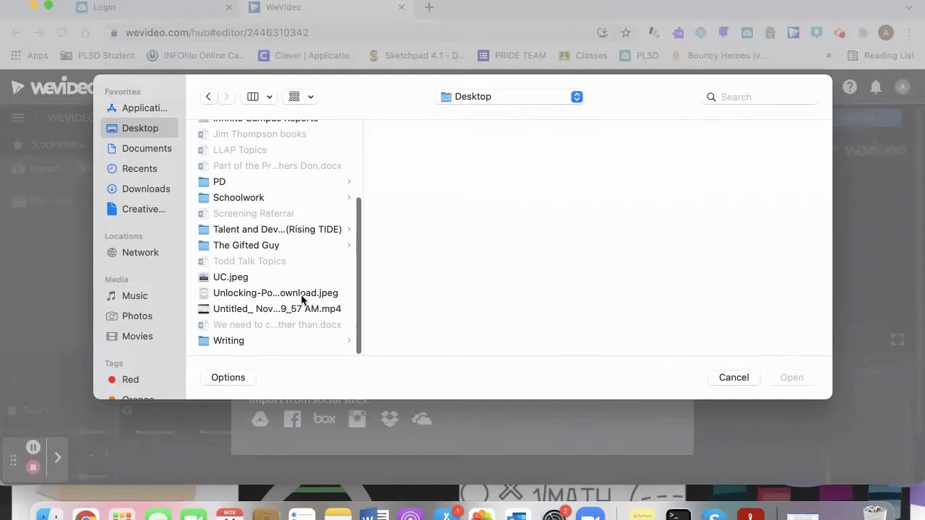
double_click(299, 309)
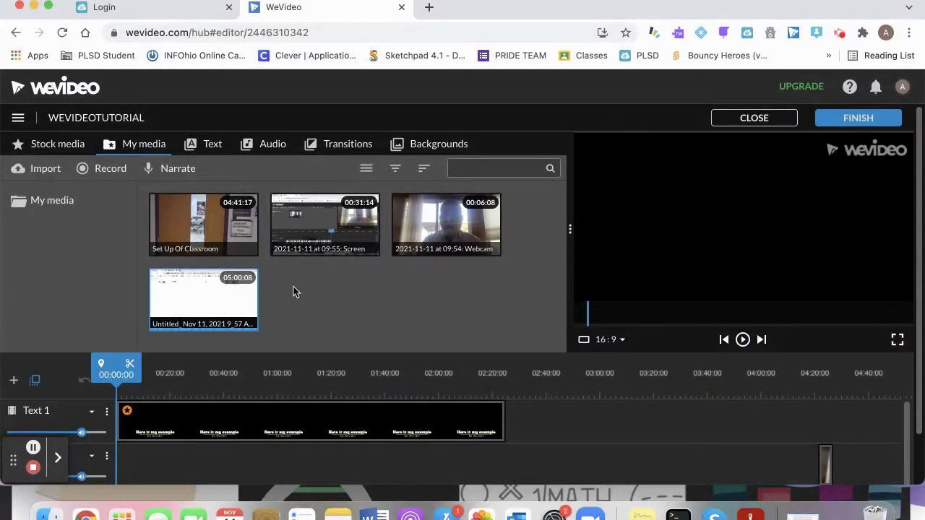
- Add the imported Untitled_ Nov 11 video to Video 1, placing the existing webcam clip at 00:00:00 and the video directly after it
scroll(370, 303, "down", 2)
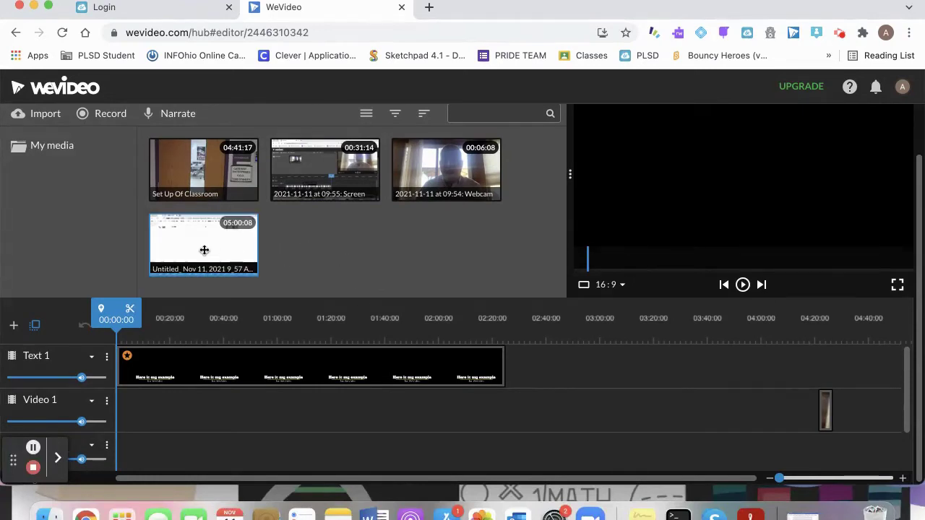
left_click_drag(205, 250, 860, 425)
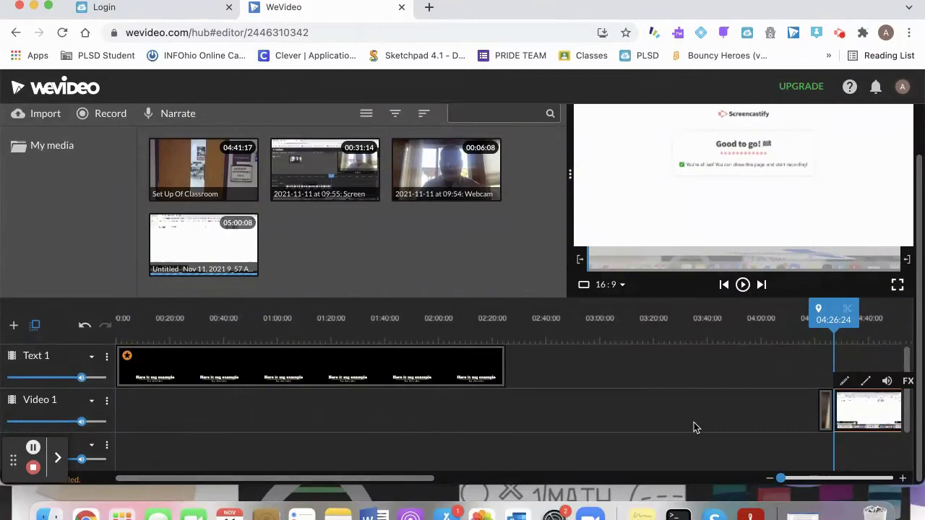
left_click_drag(828, 413, 124, 406)
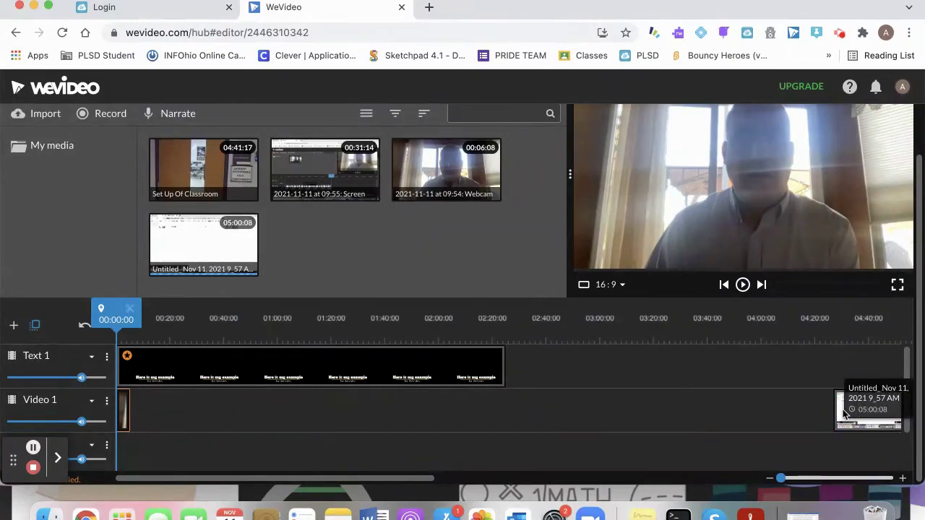
left_click_drag(838, 413, 130, 397)
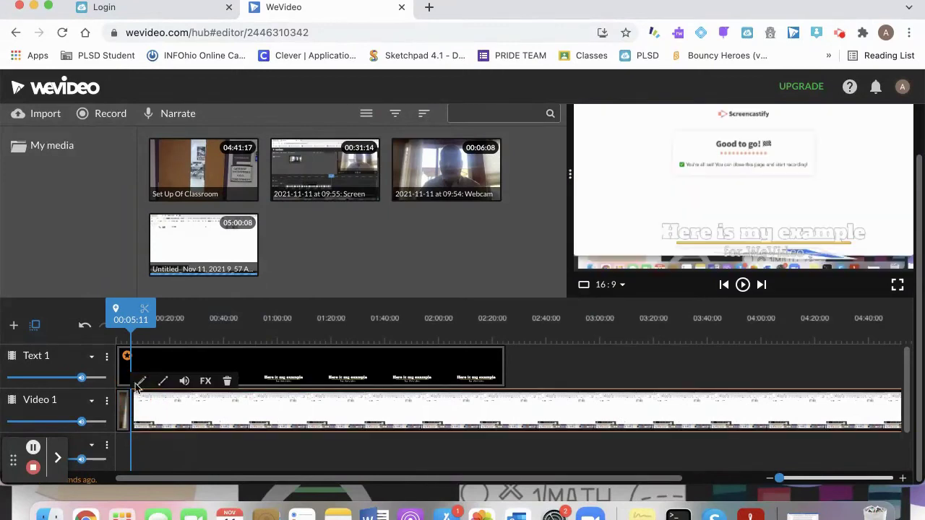
- Play the timeline from 00:02:12 across the join between the webcam clip and the imported video
left_click_drag(137, 316, 130, 315)
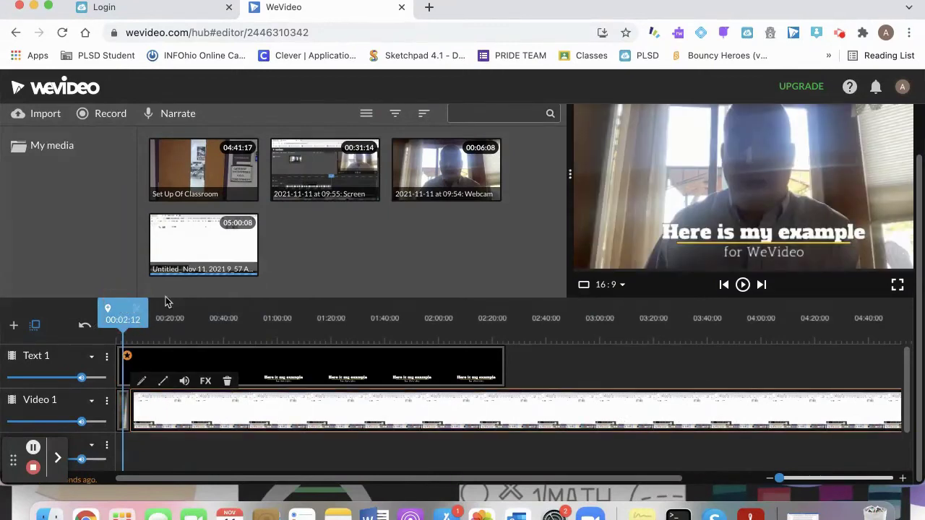
left_click(742, 284)
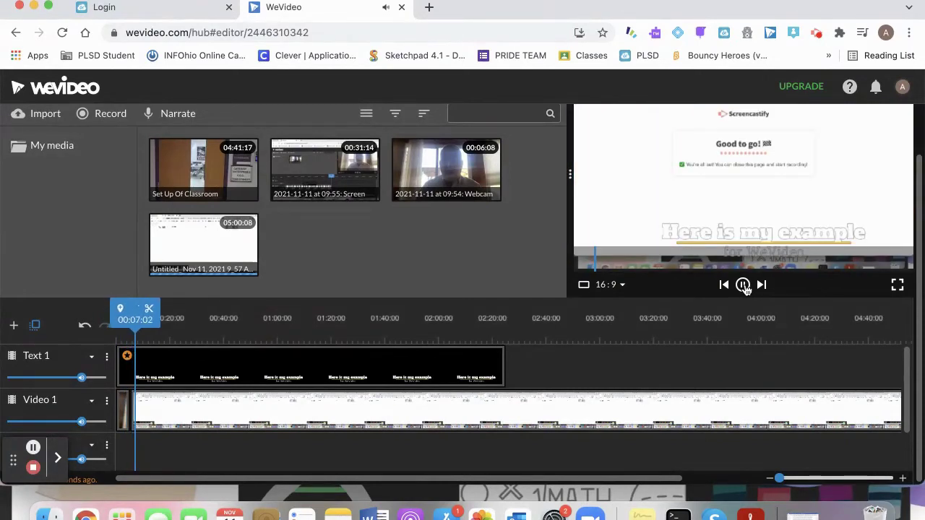
left_click(745, 286)
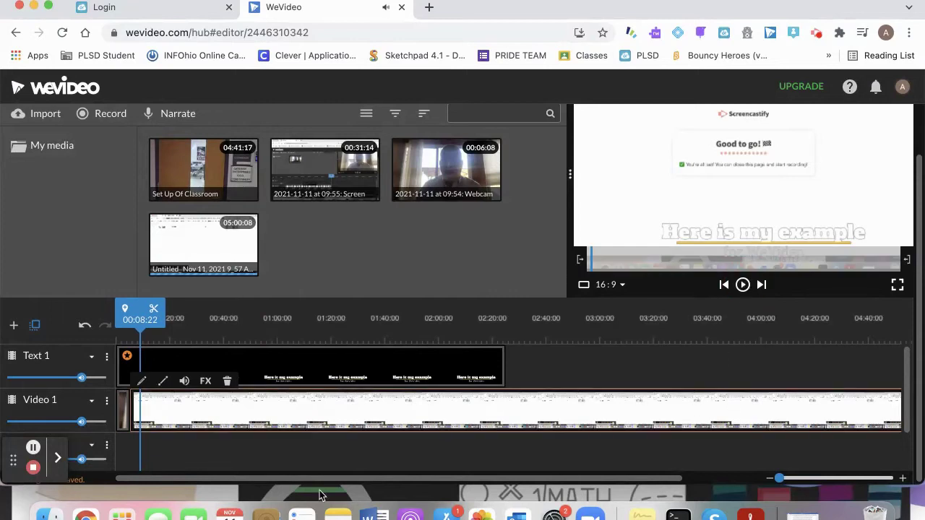
- Trim the imported video's start to the 00:26:16 timeline position and move it back against the end of the webcam clip
left_click_drag(136, 401, 191, 408)
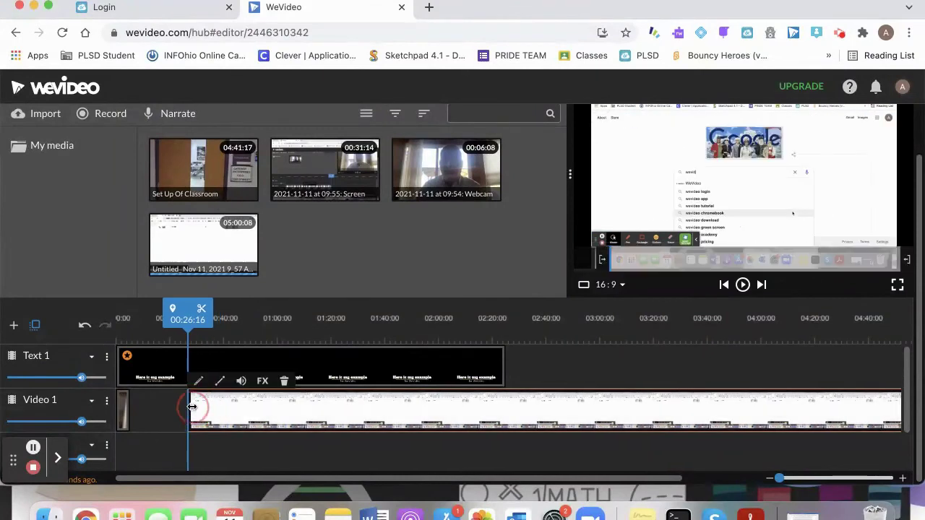
left_click_drag(275, 418, 217, 417)
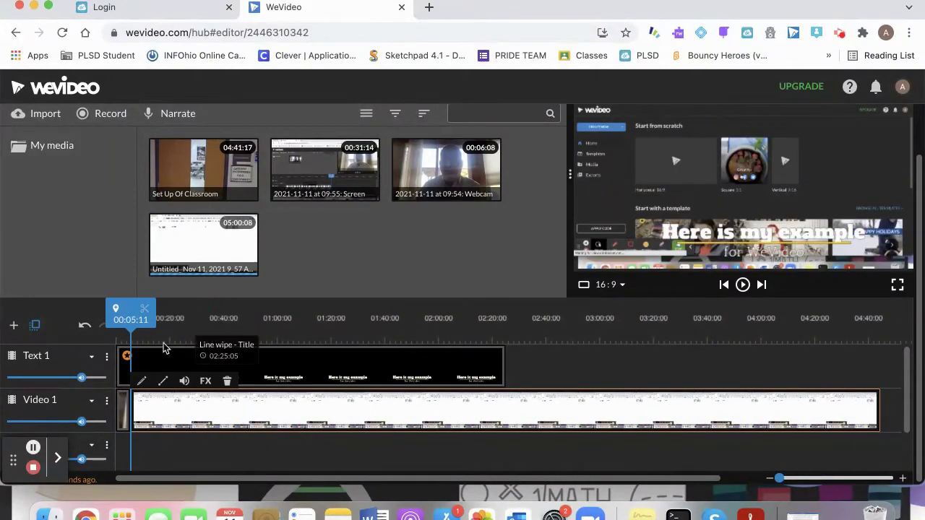
- Try to play the timeline from 00:03:07 and cancel the preview preparation
left_click_drag(132, 308, 126, 309)
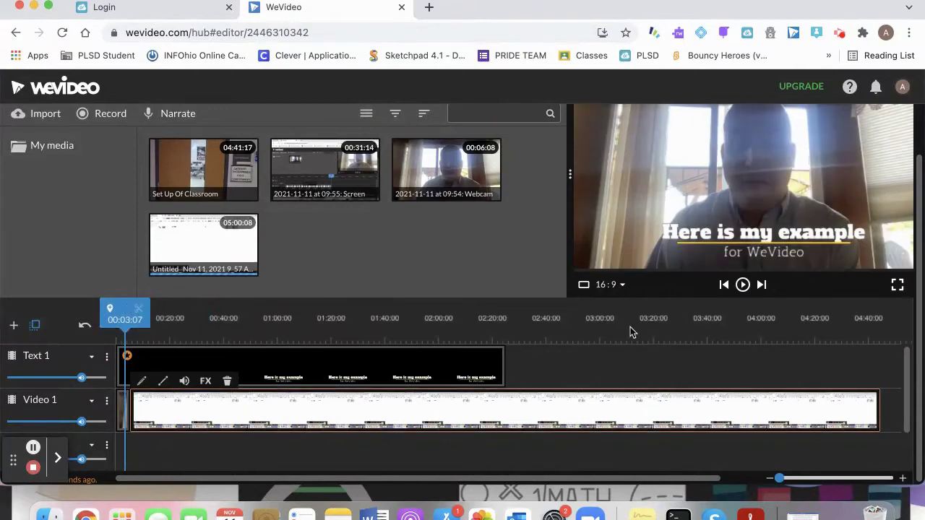
left_click(744, 286)
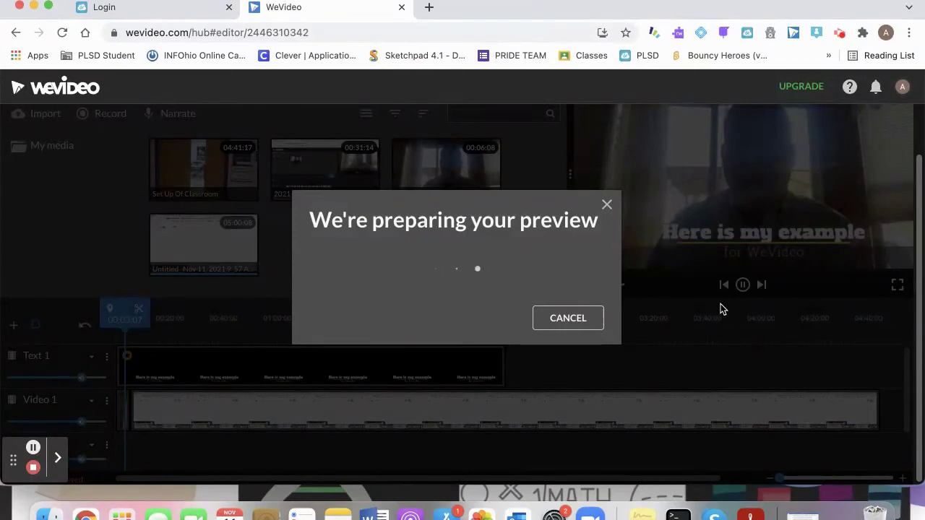
left_click(575, 320)
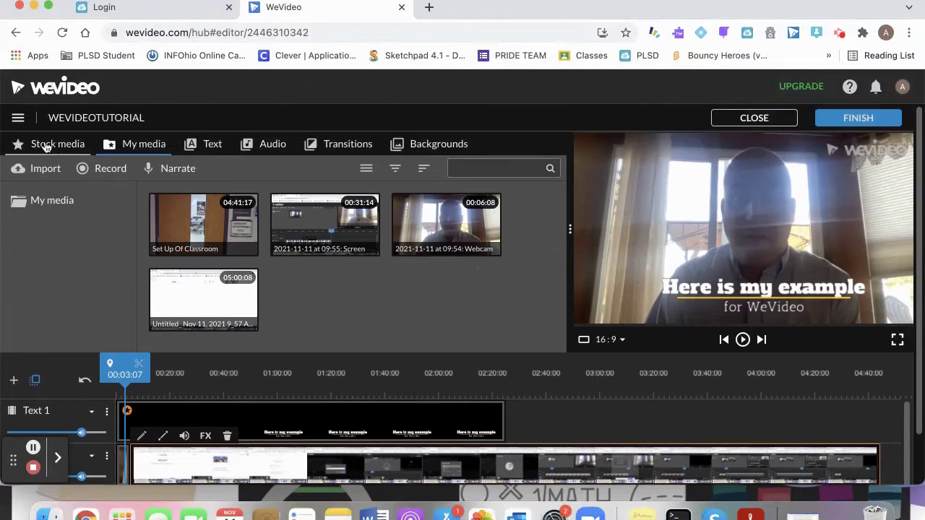
left_click(21, 117)
left_click(36, 252)
key("Delete")
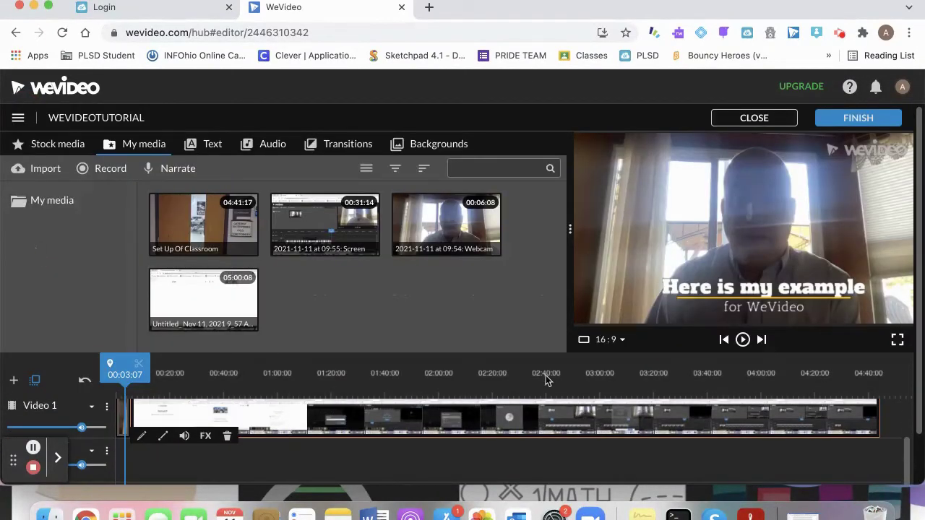
- Play back the transition from the webcam clip into the trimmed imported video, stopping shortly after the join
left_click_drag(130, 354, 123, 358)
left_click(743, 336)
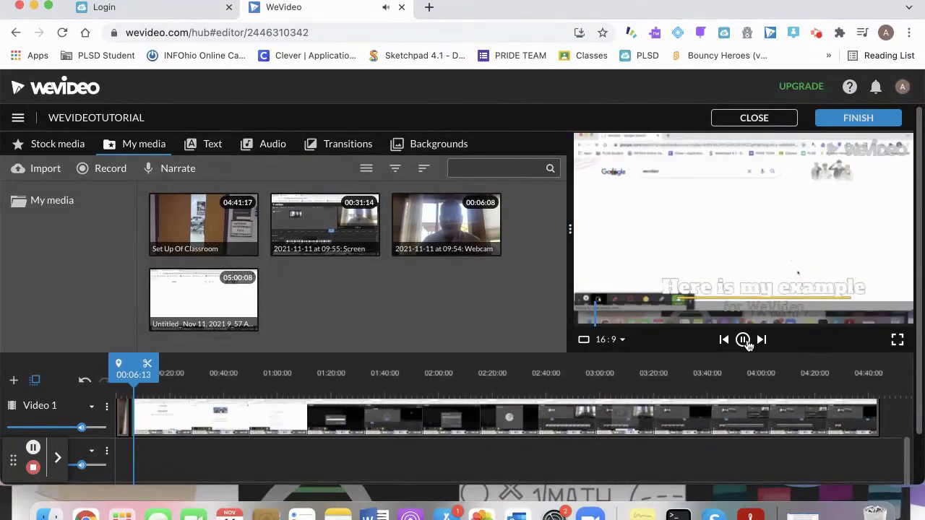
left_click(743, 339)
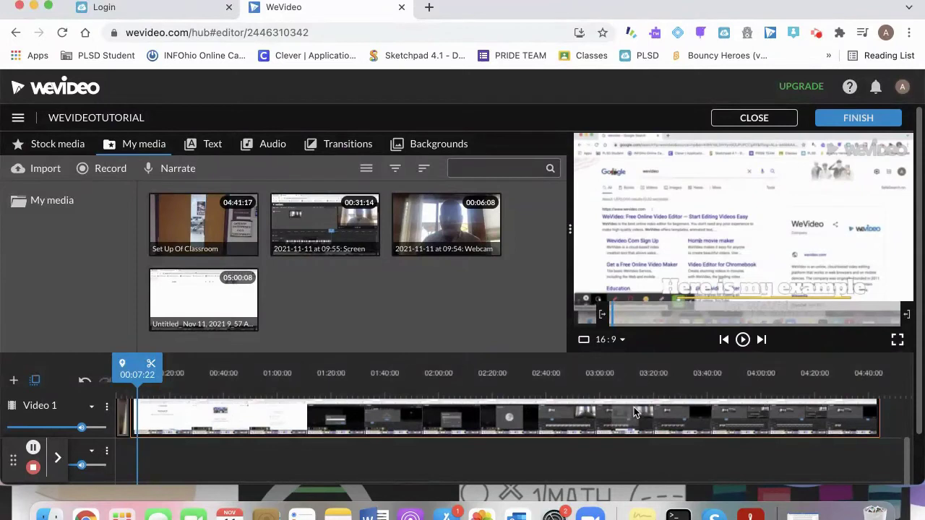
scroll(634, 412, "right", 3)
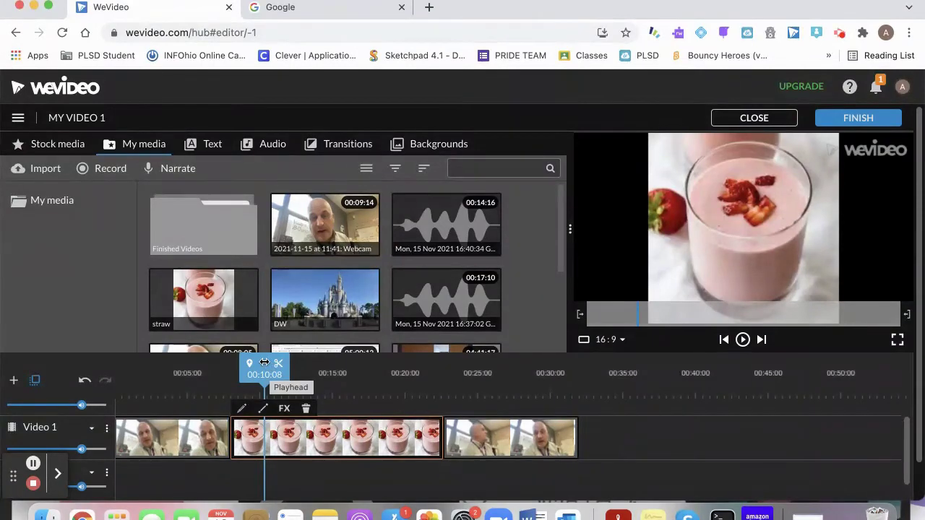
- Place the playhead at 00:07:19 at the end of the first clip and search Google Images for strawberry banana smoothie
mouse_move(264, 363)
left_mouse_down()
mouse_move(171, 362)
mouse_move(194, 344)
mouse_move(216, 345)
mouse_move(206, 366)
mouse_move(226, 366)
left_mouse_up()
left_click(302, 12)
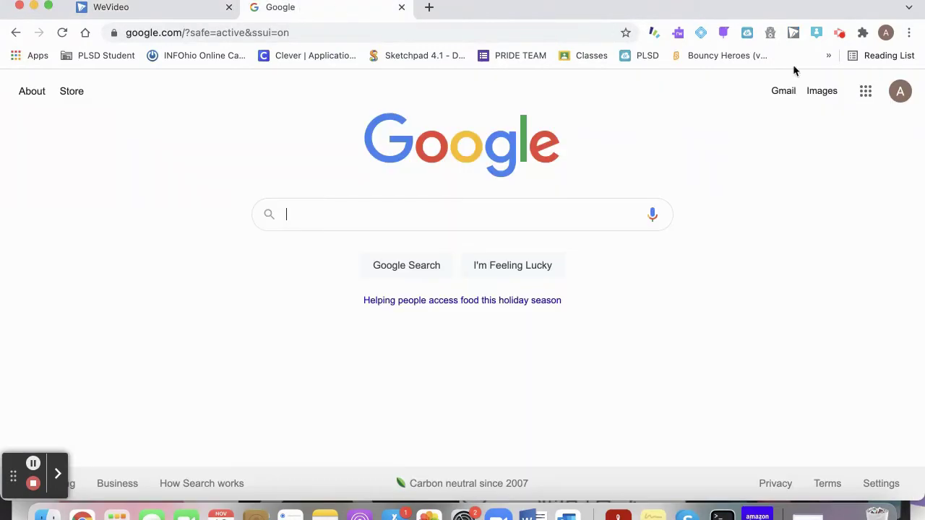
left_click(821, 91)
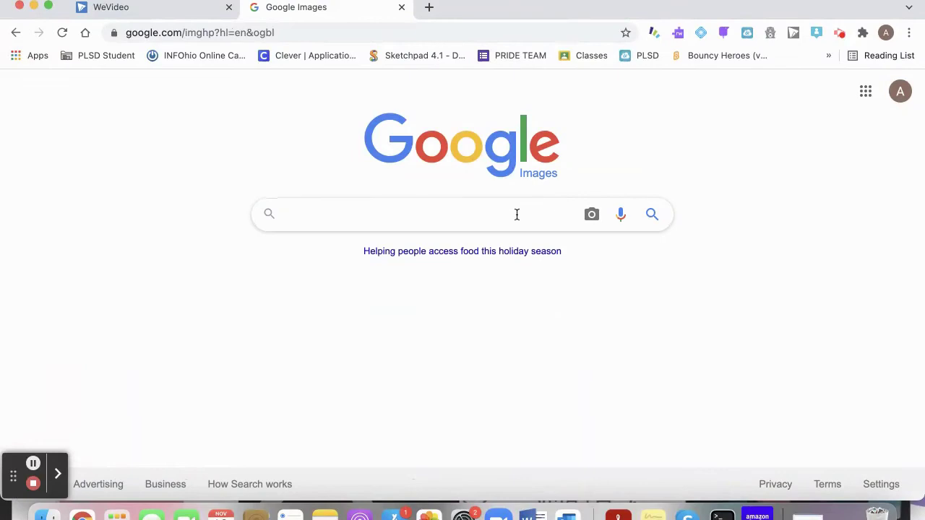
type("strawberry ")
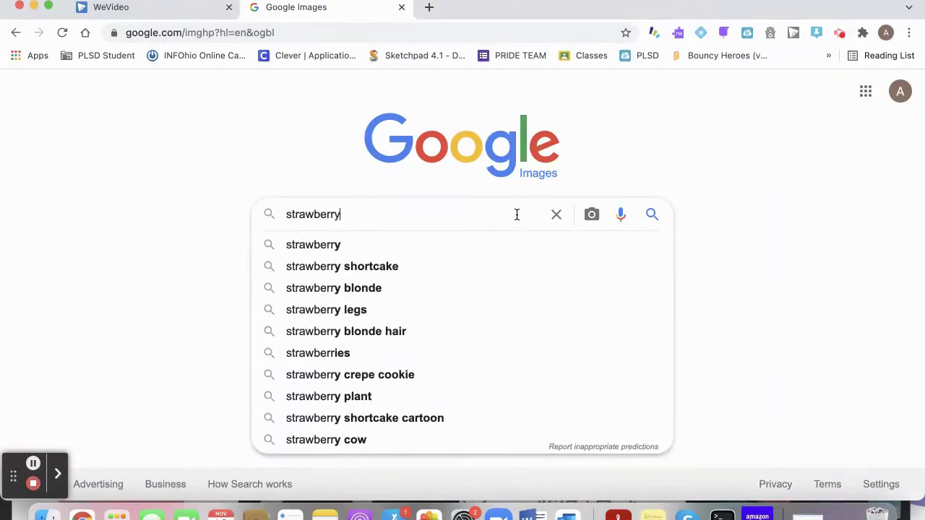
type("bana")
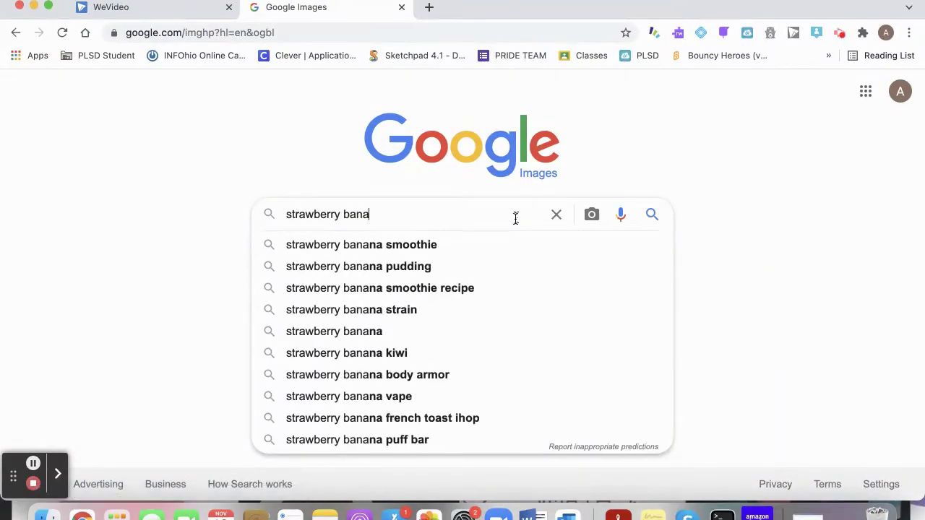
left_click(498, 245)
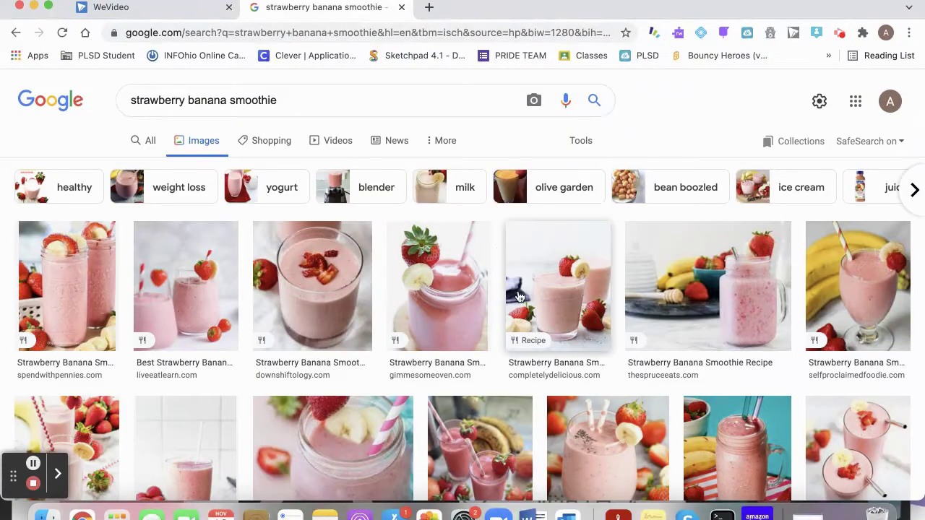
- Save the downshiftology.com strawberry banana smoothie image to the Desktop under its suggested file name
left_click(334, 322)
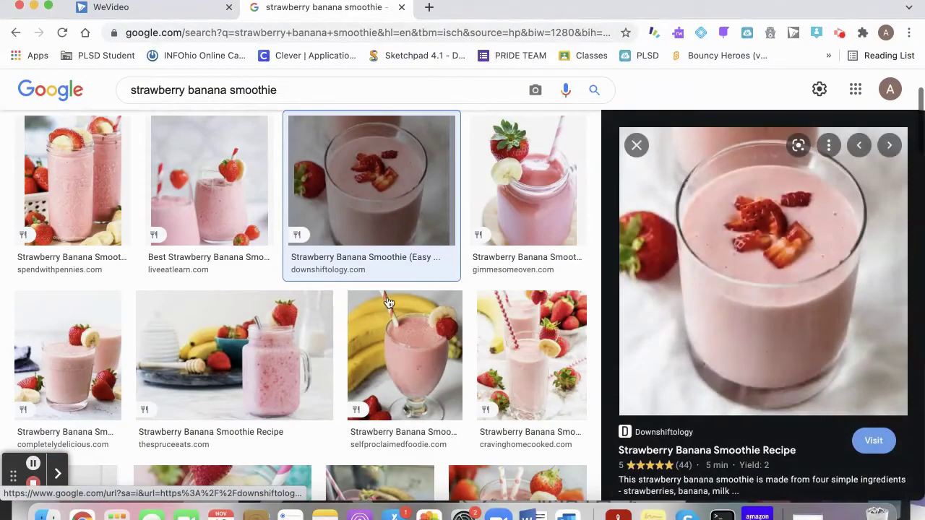
right_click(714, 296)
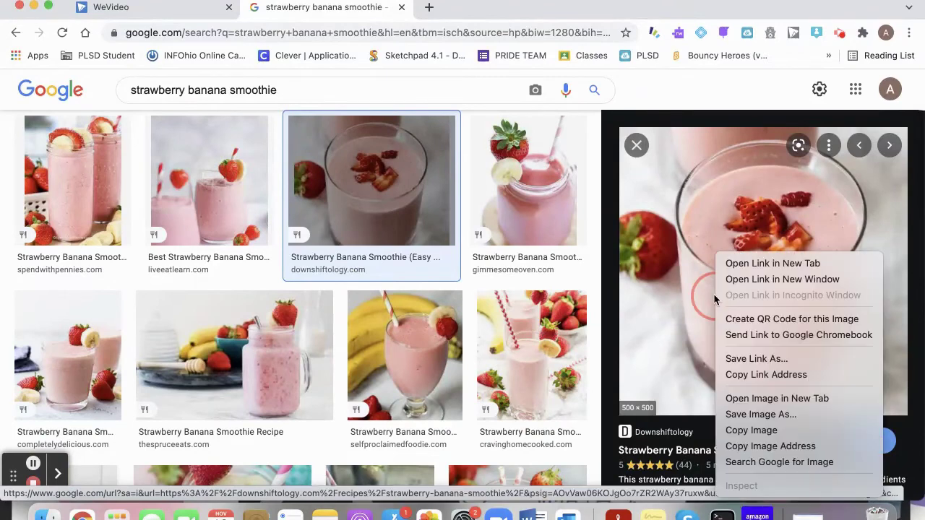
left_click(752, 414)
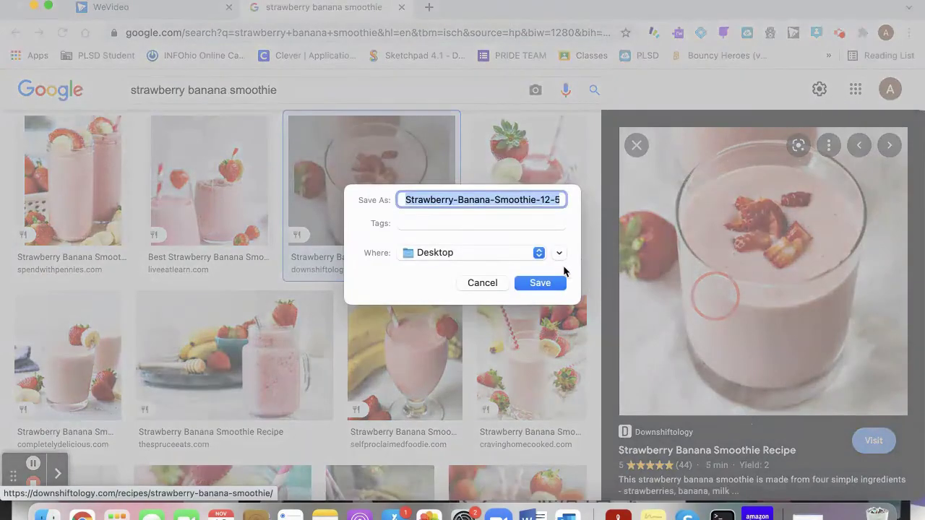
left_click(555, 283)
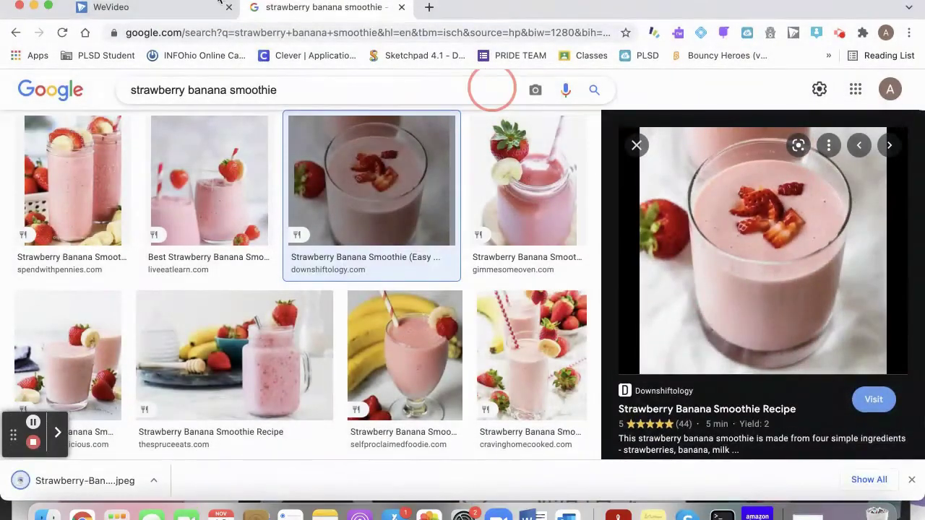
- Switch back to WeVideo and import the Strawberry-Banana-Smoothie JPEG from the Desktop into My media
left_click(190, 8)
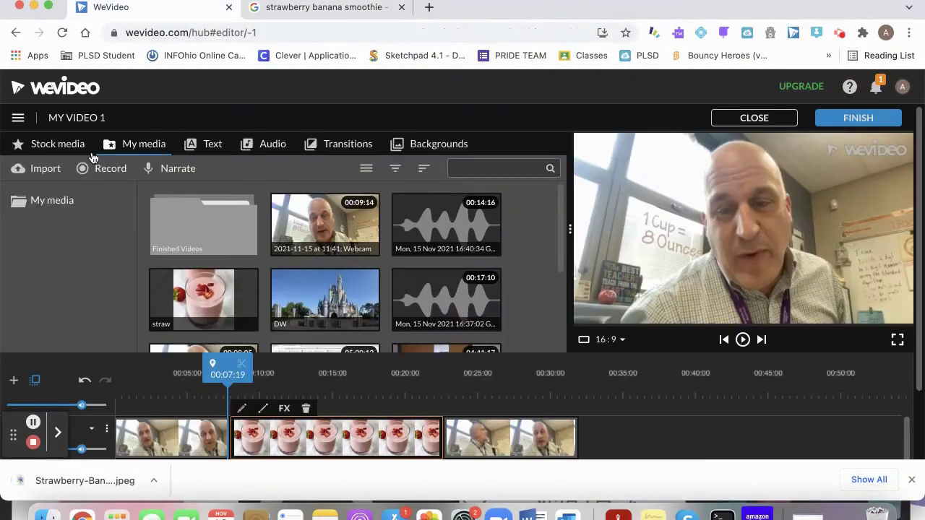
left_click(50, 169)
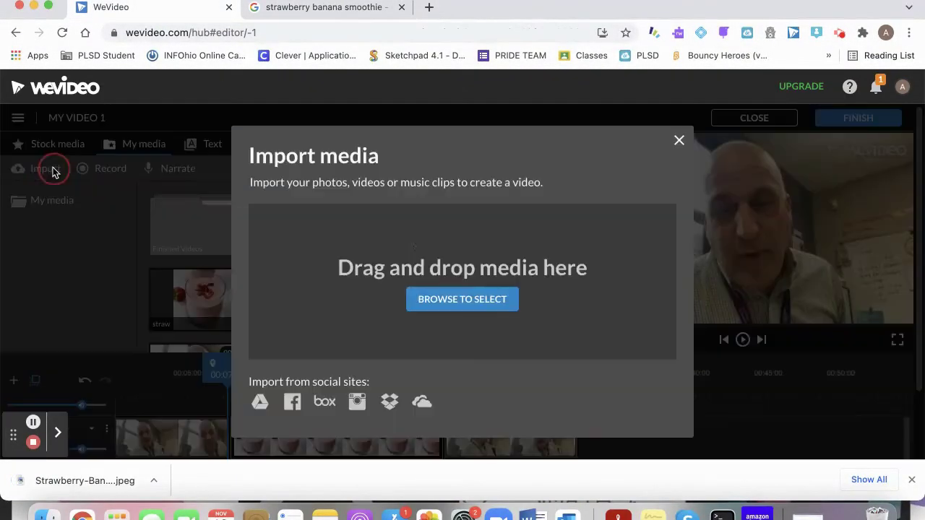
left_click(479, 299)
scroll(257, 187, "down", 5)
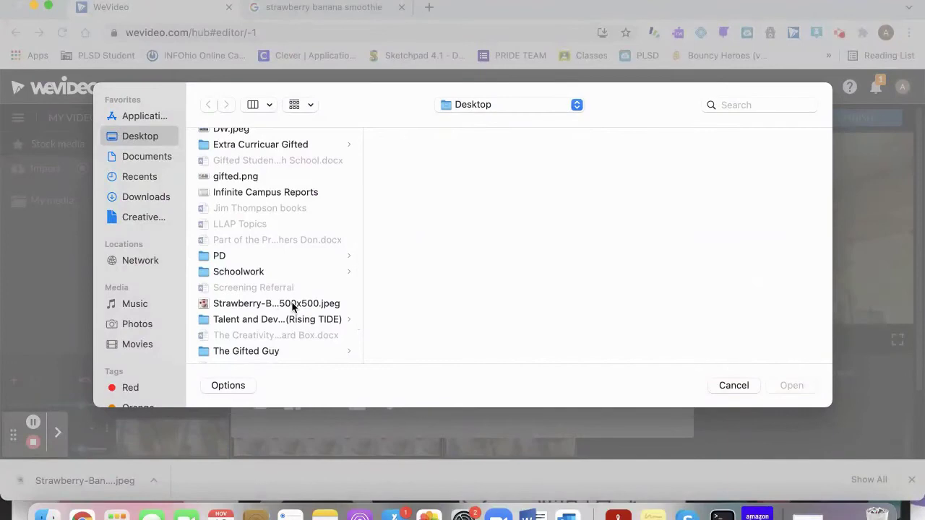
double_click(292, 306)
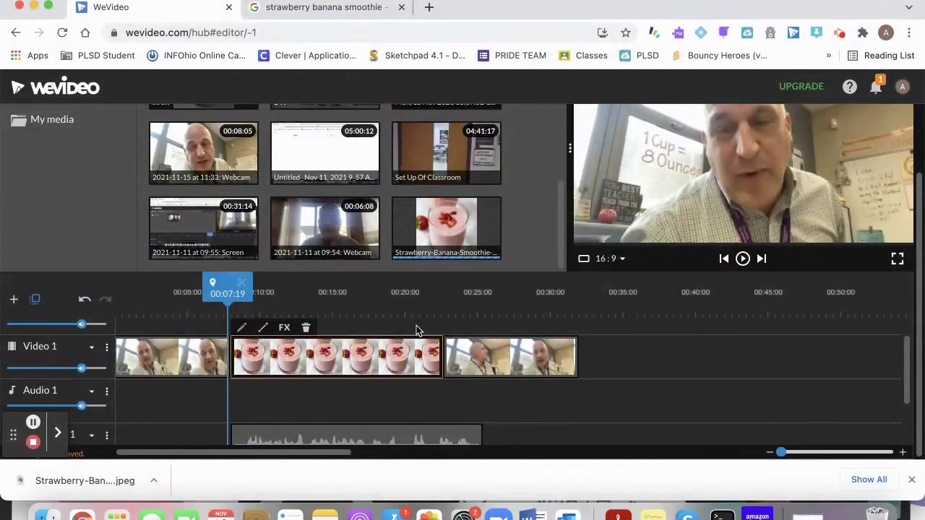
- Replace the old smoothie image on Video 1 with the newly imported Strawberry-Banana-Smoothie image between the two webcam clips
left_click_drag(412, 347, 440, 281)
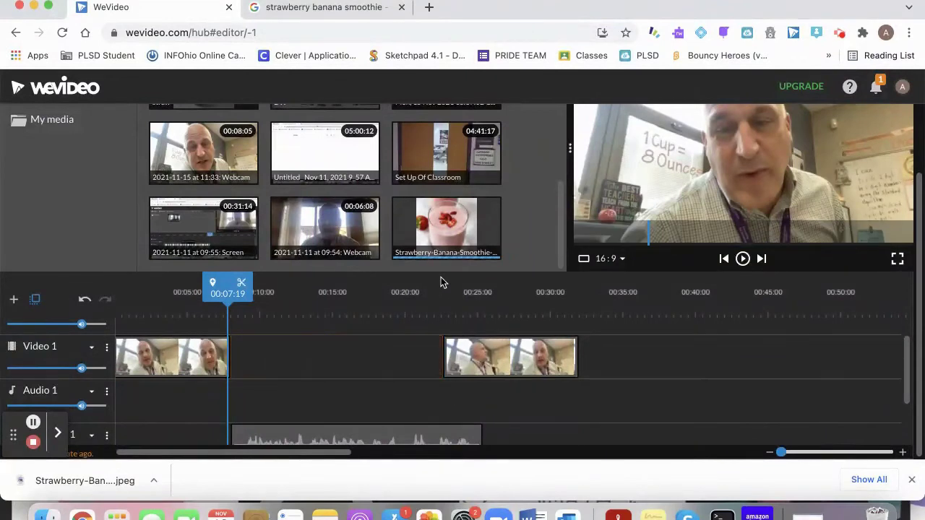
left_click(436, 226)
left_click_drag(436, 226, 440, 365)
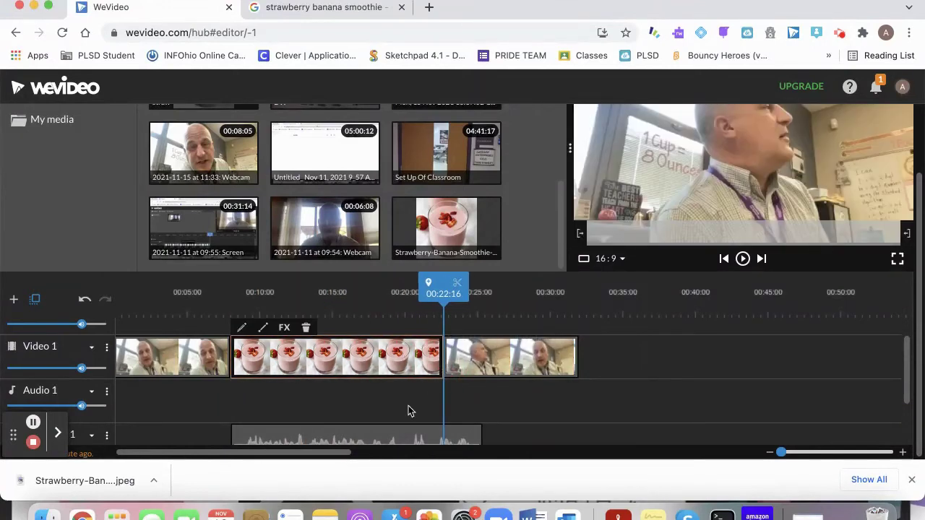
- Delete the old audio clips from the Voiceover 1 and Voiceover 2 tracks
left_click(405, 432)
key("Delete")
scroll(405, 431, "down", 2)
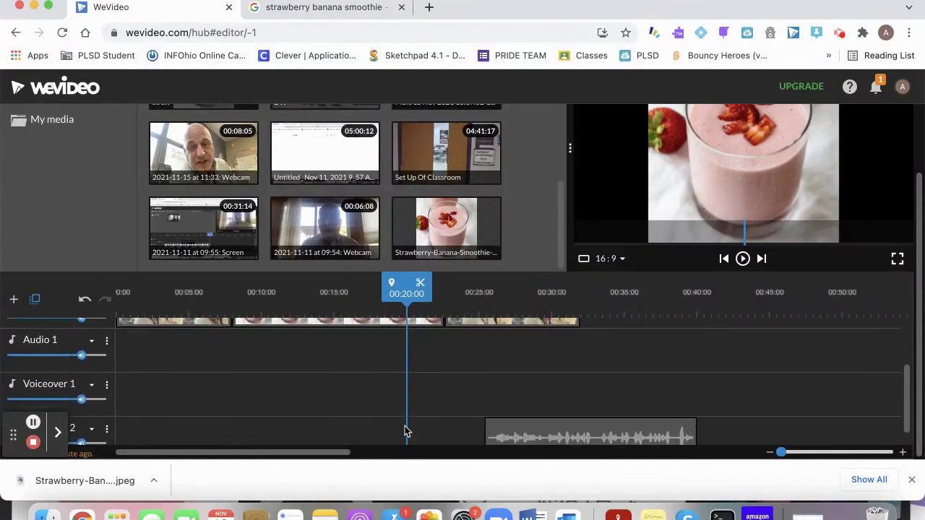
left_click(537, 429)
key("Delete")
scroll(539, 430, "up", 2)
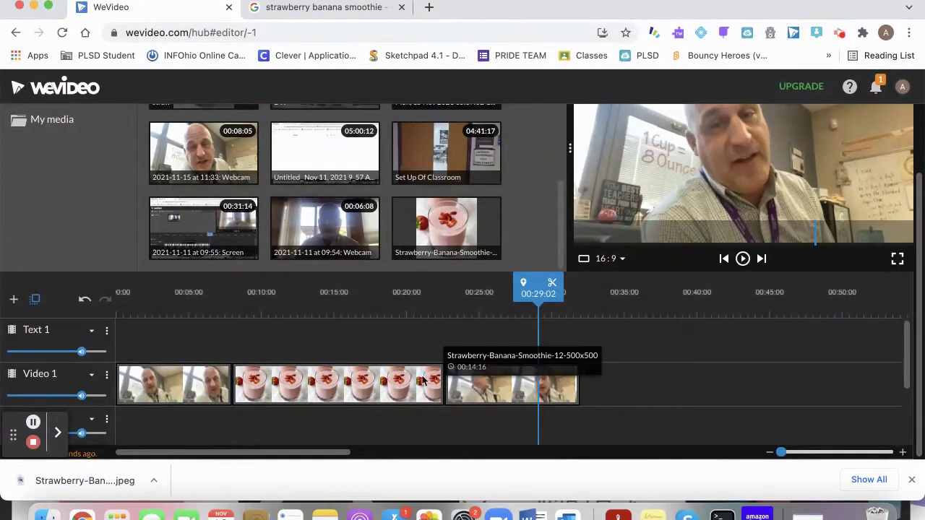
- Record a voiceover narration about 10 seconds long and save it to the project
scroll(180, 217, "up", 5)
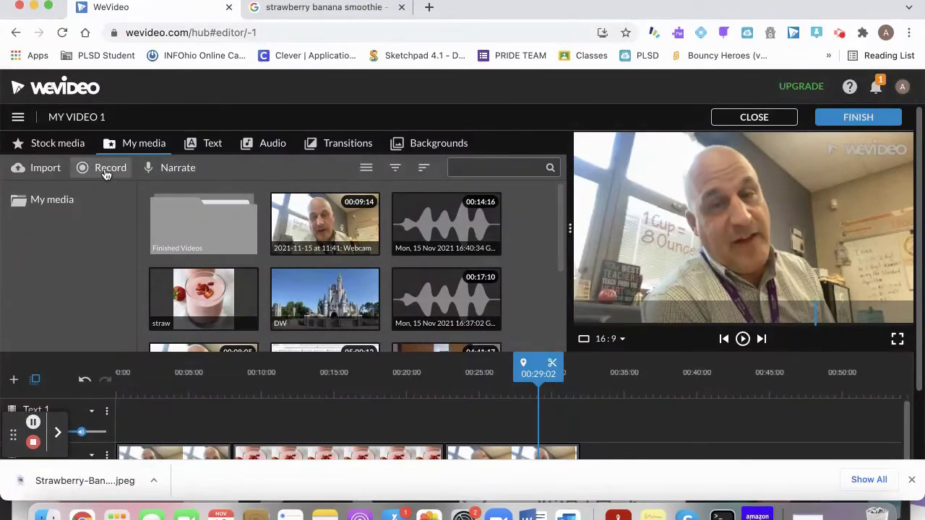
left_click(171, 169)
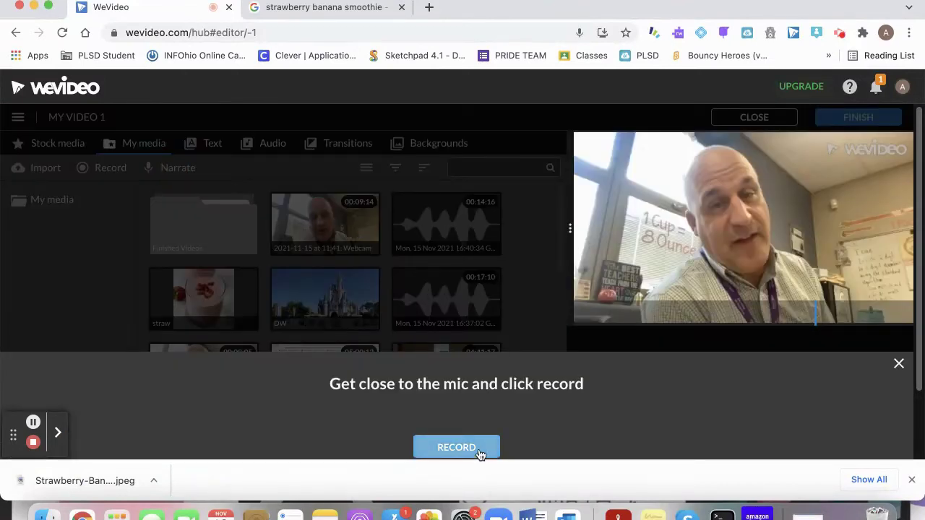
left_click(480, 448)
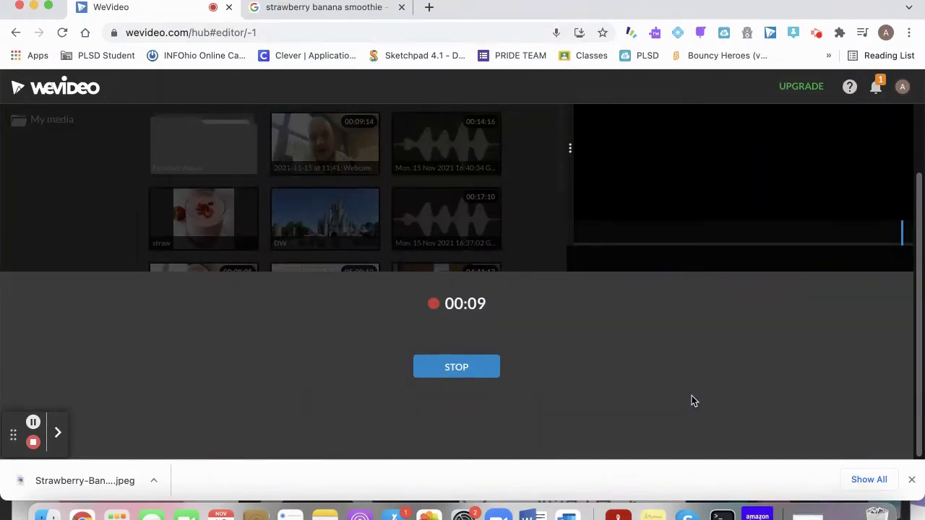
left_click(484, 374)
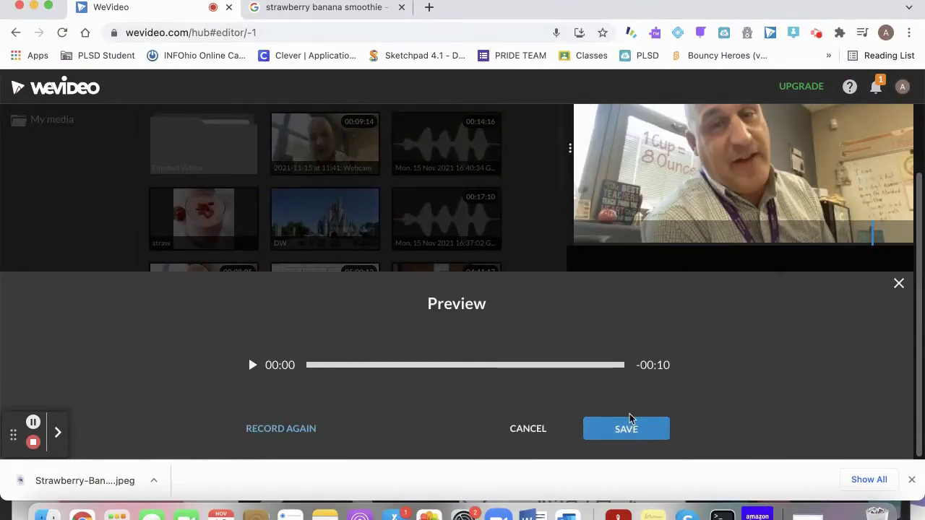
left_click(640, 429)
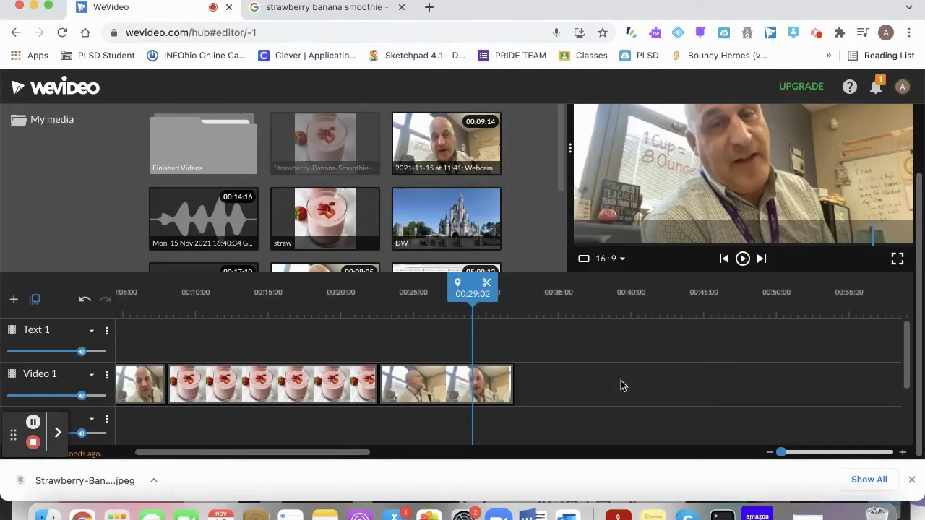
- Move the new narration clip on Voiceover 1 so it starts together with the smoothie image
scroll(63, 376, "down", 2)
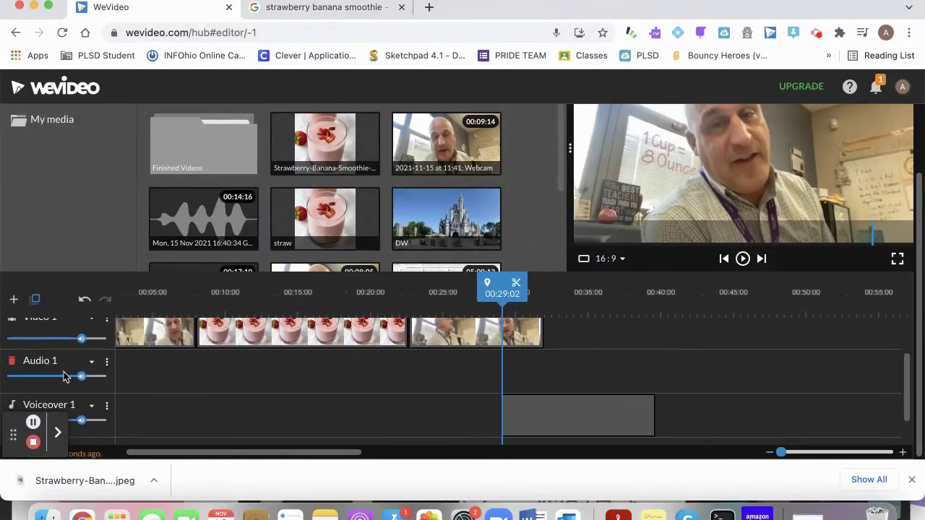
scroll(63, 369, "down", 1)
scroll(101, 423, "up", 3)
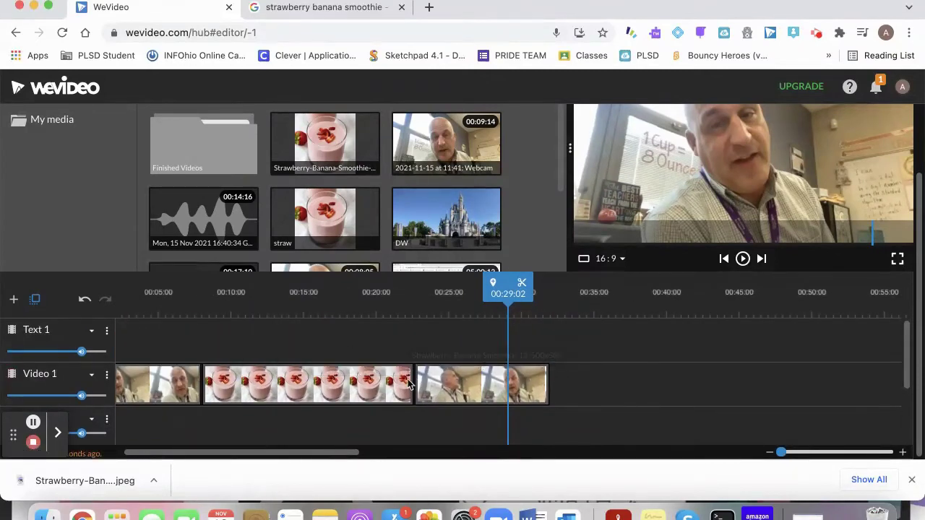
scroll(407, 384, "down", 3)
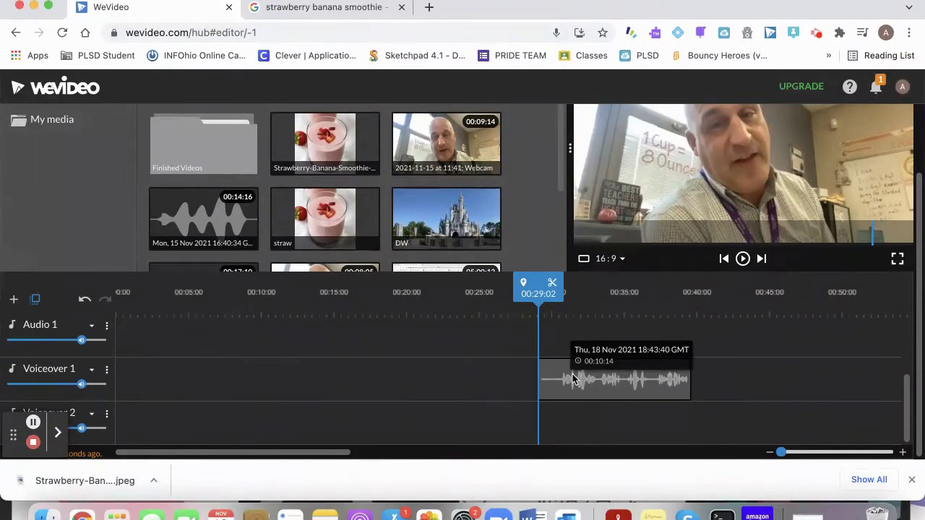
scroll(572, 378, "up", 2)
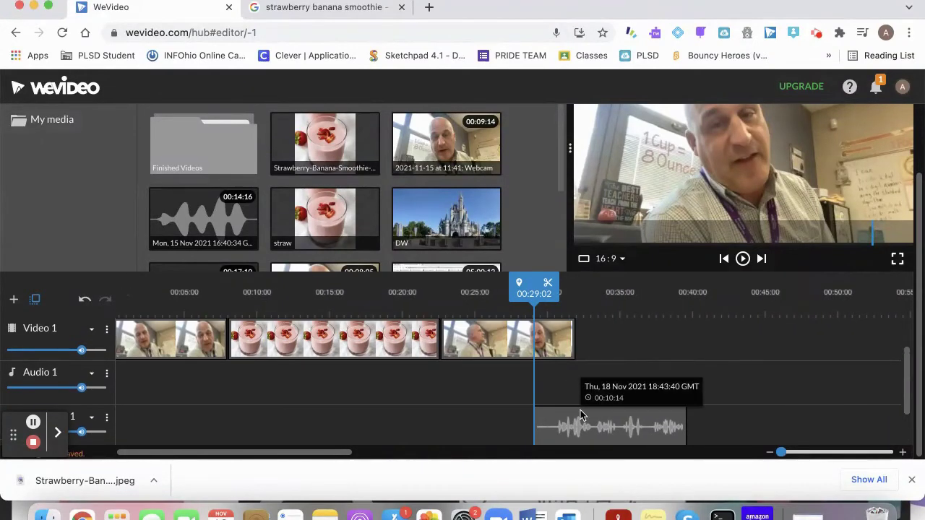
left_click_drag(580, 415, 268, 409)
- Shorten the smoothie image to end with the narration and move the last webcam clip directly after it
left_click(414, 349)
left_click_drag(436, 343, 381, 339)
left_click_drag(464, 336, 404, 337)
- Preview the timeline from 00:07:20 in full screen through the narrated image, pausing just after the last clip starts
left_click_drag(369, 289, 226, 292)
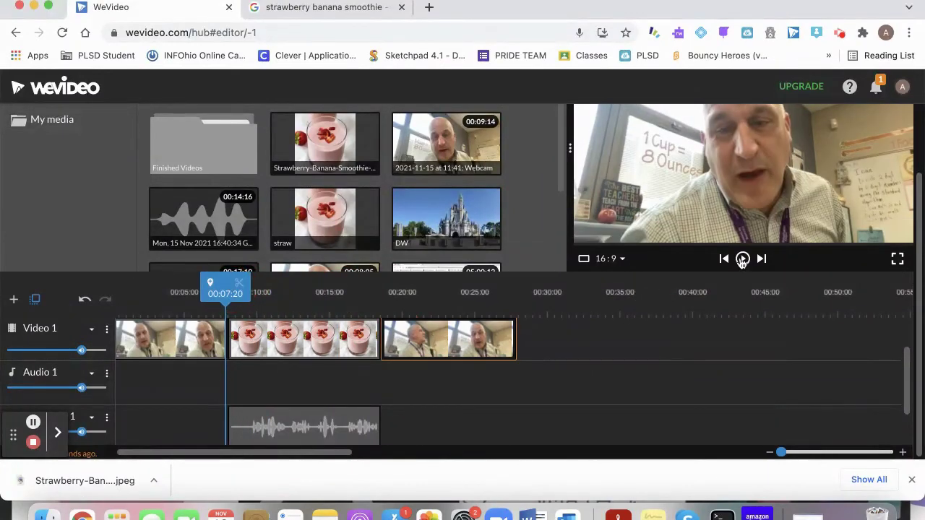
left_click(742, 259)
left_click(896, 259)
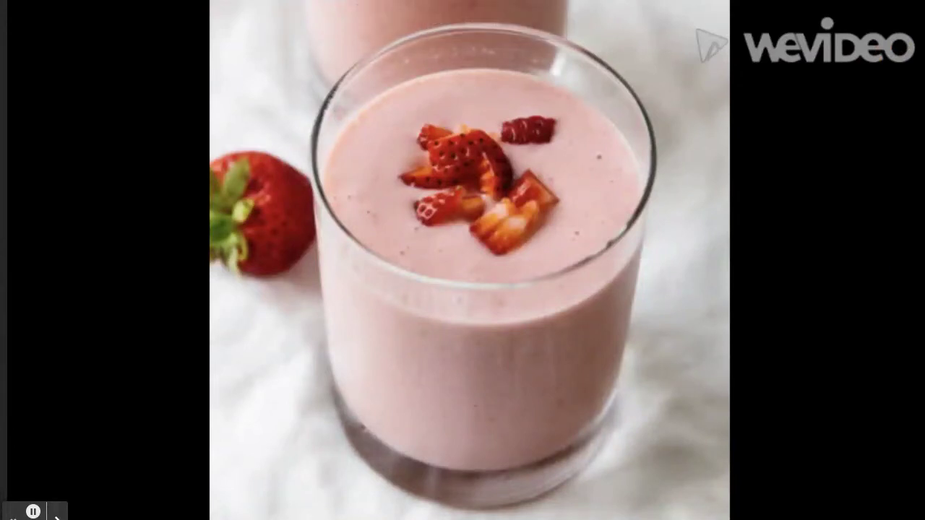
key("Escape")
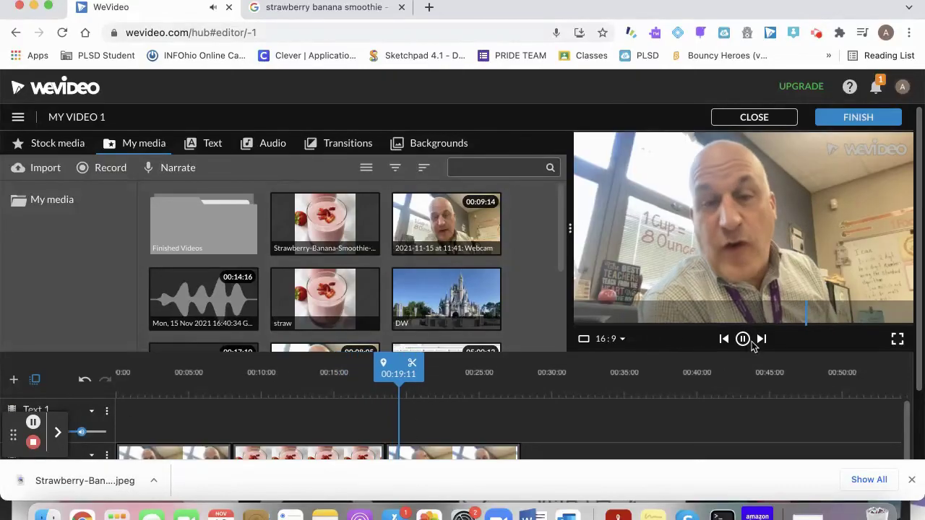
left_click(743, 340)
- Delete the last webcam clip after the smoothie image on Video 1
scroll(749, 346, "down", 2)
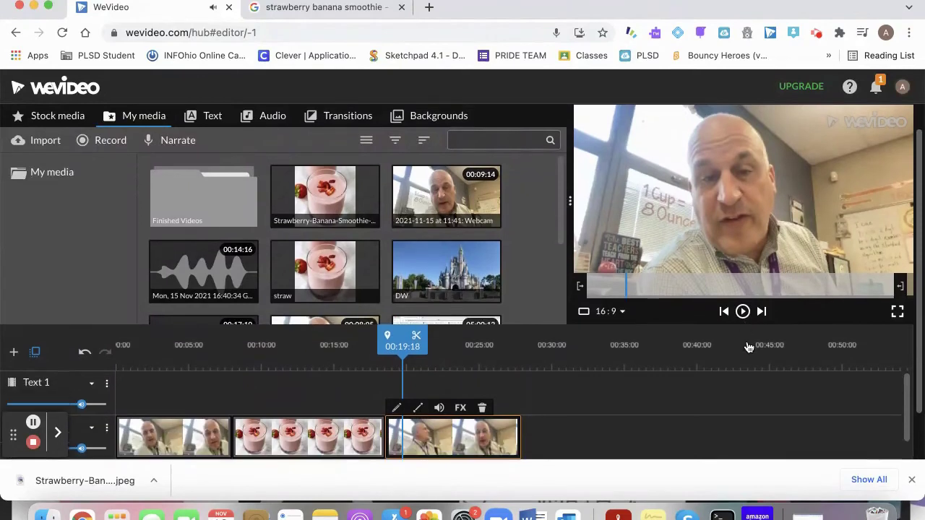
left_click(514, 386)
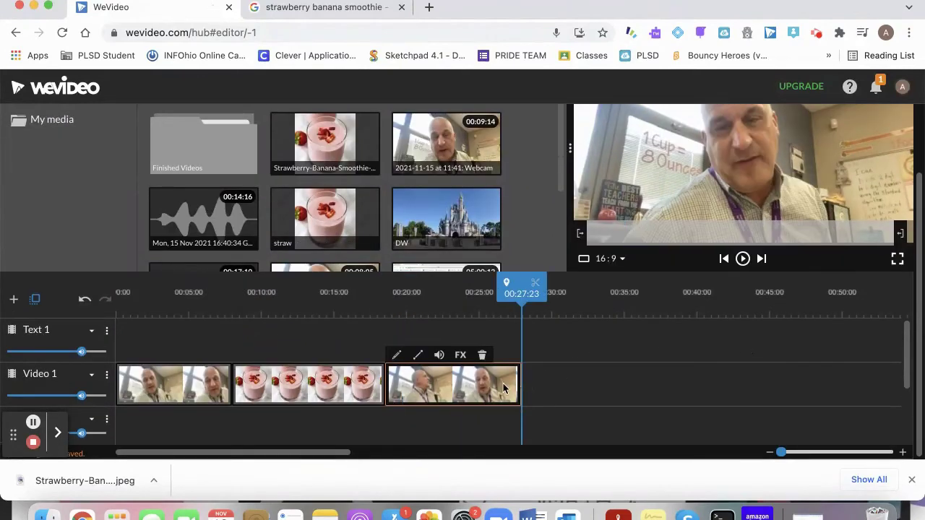
key("Delete")
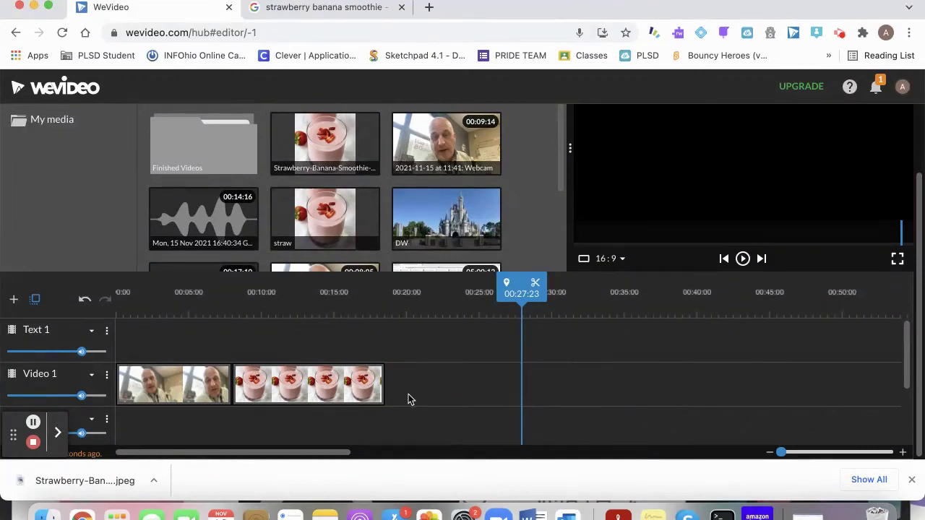
- Browse the free music and preview the tracks This Happy Ukulele, Uplifting Upbeat and Changes
scroll(409, 399, "down", 2)
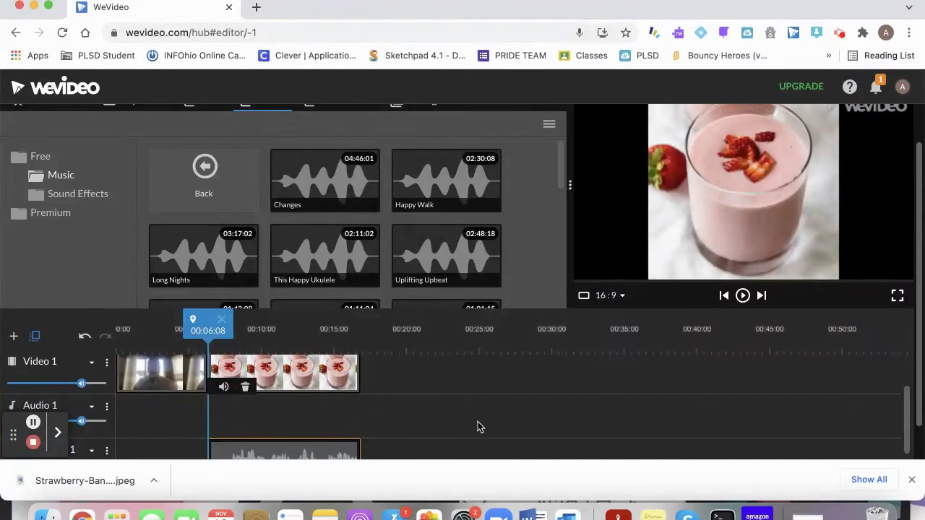
scroll(477, 427, "down", 1)
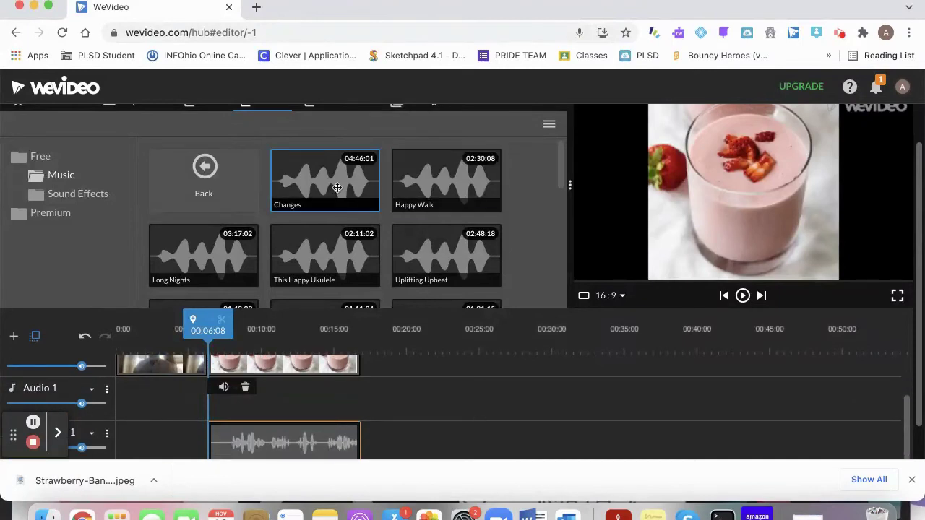
scroll(337, 188, "up", 2)
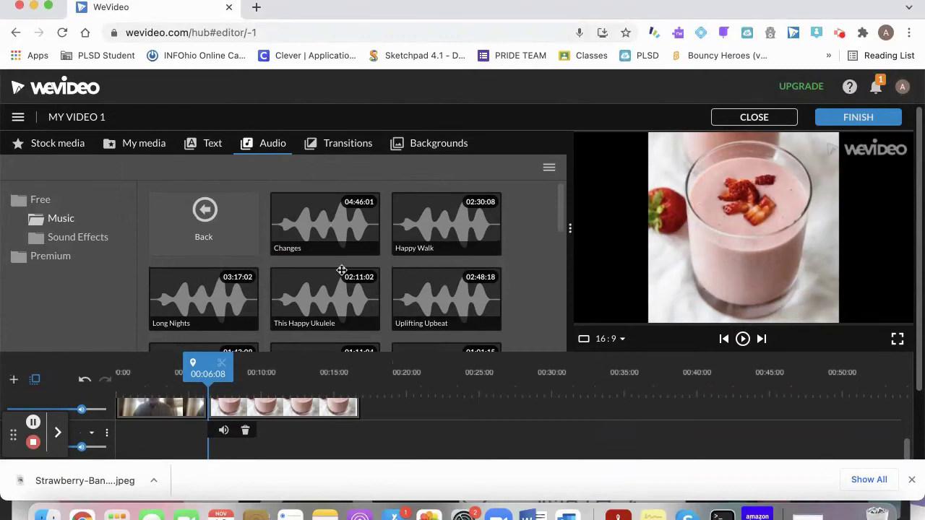
scroll(342, 273, "down", 5)
scroll(343, 273, "up", 3)
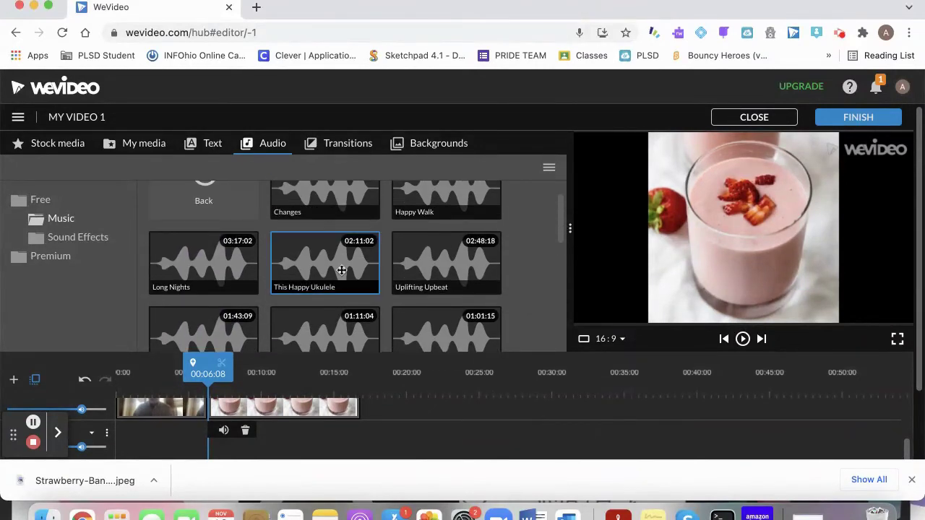
left_click(341, 270)
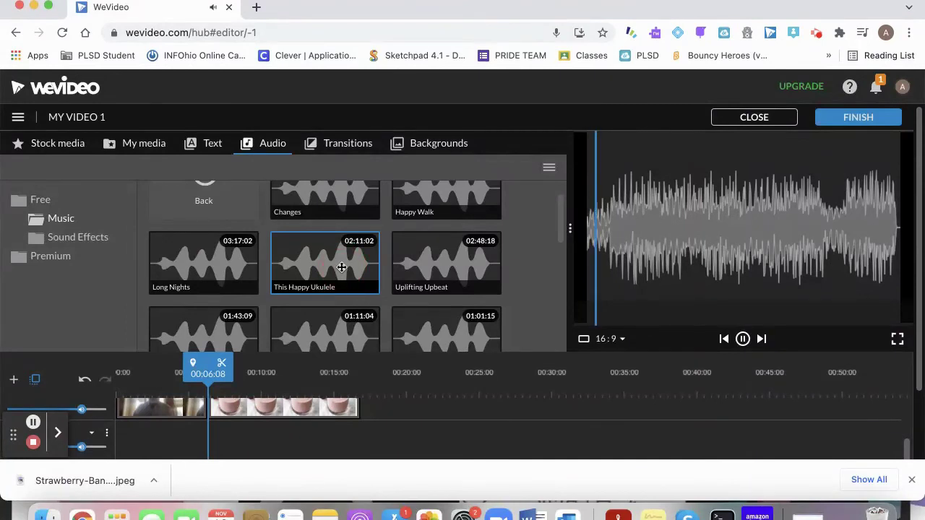
left_click(469, 256)
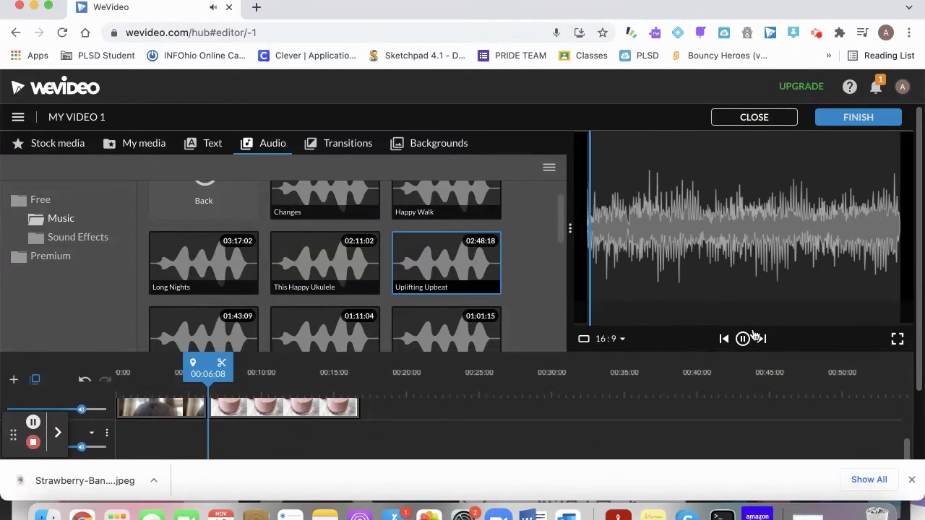
left_click(744, 340)
scroll(426, 265, "up", 2)
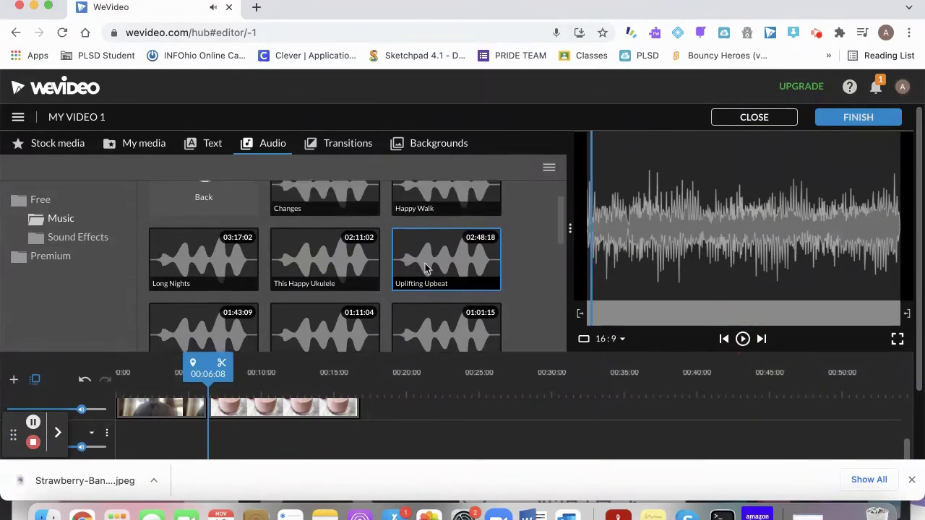
left_click(336, 231)
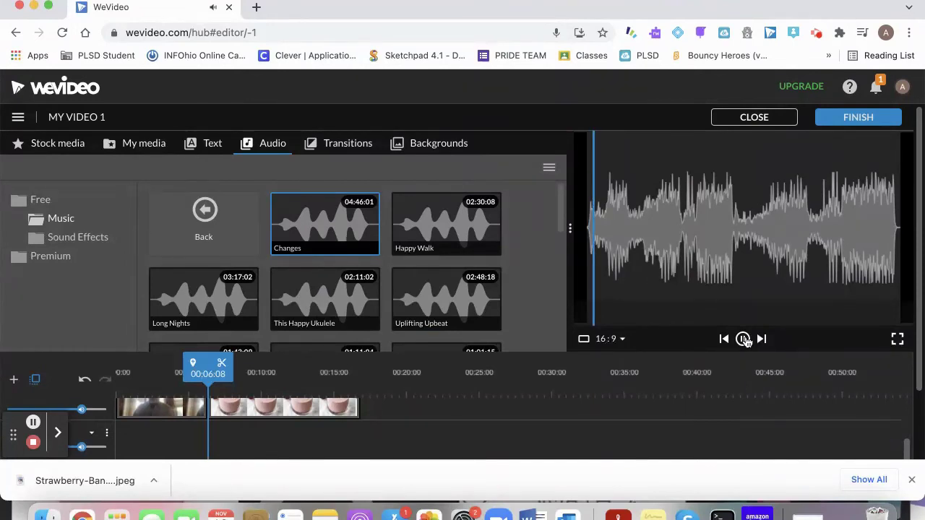
left_click(745, 340)
- Add the Changes music track to Audio 1 at the very start of the timeline
scroll(488, 292, "down", 1)
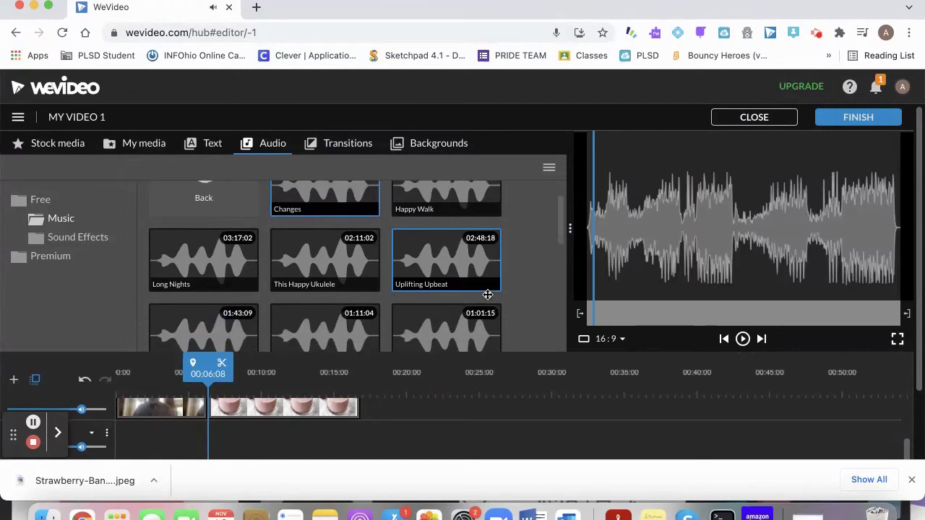
left_click_drag(360, 208, 140, 441)
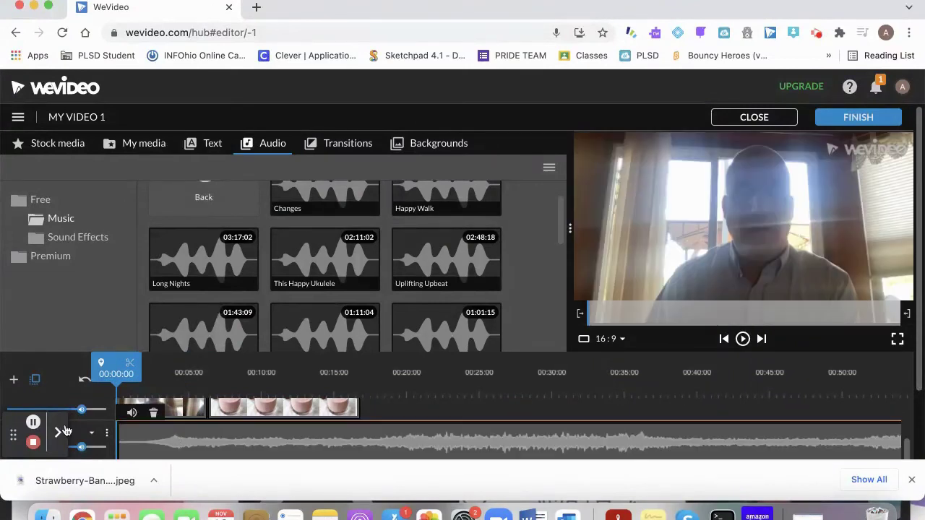
scroll(209, 390, "down", 2)
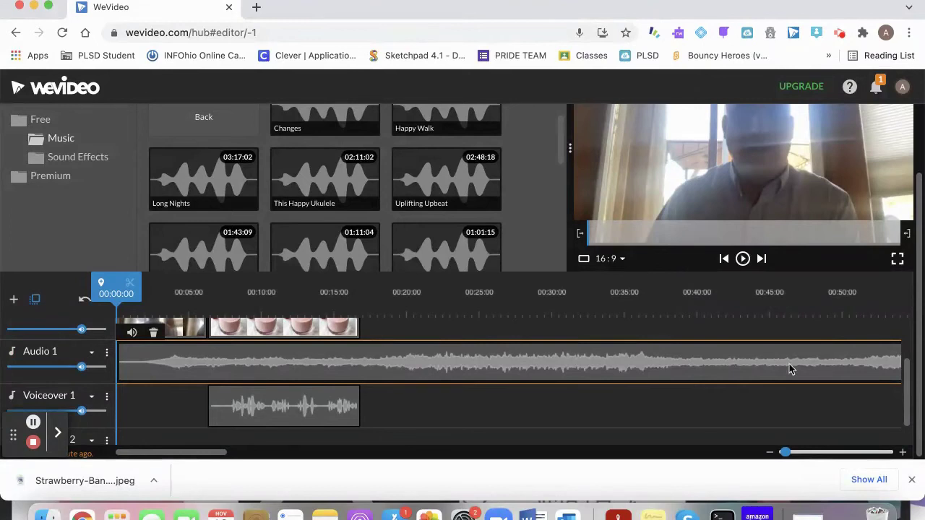
scroll(790, 369, "right", 10)
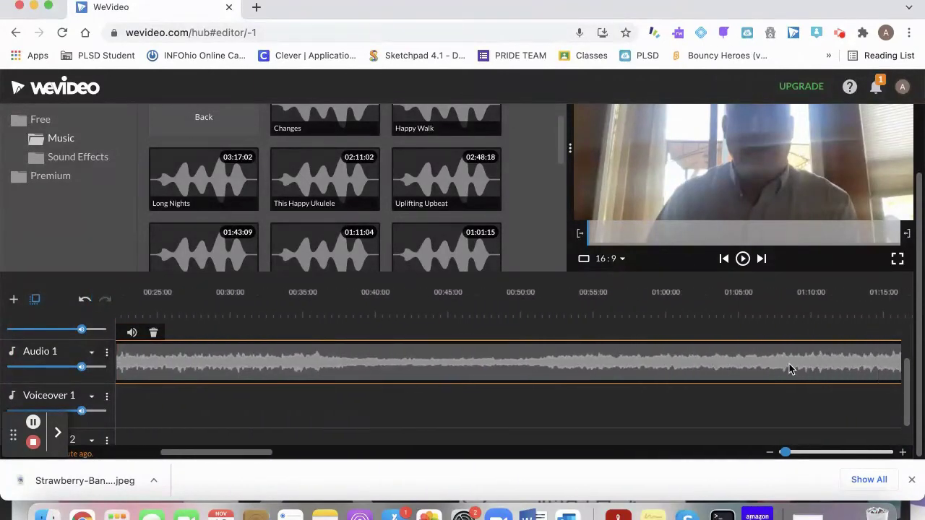
- Shorten the Changes track on Audio 1 by trimming its end back to 01:32:04
scroll(790, 369, "right", 15)
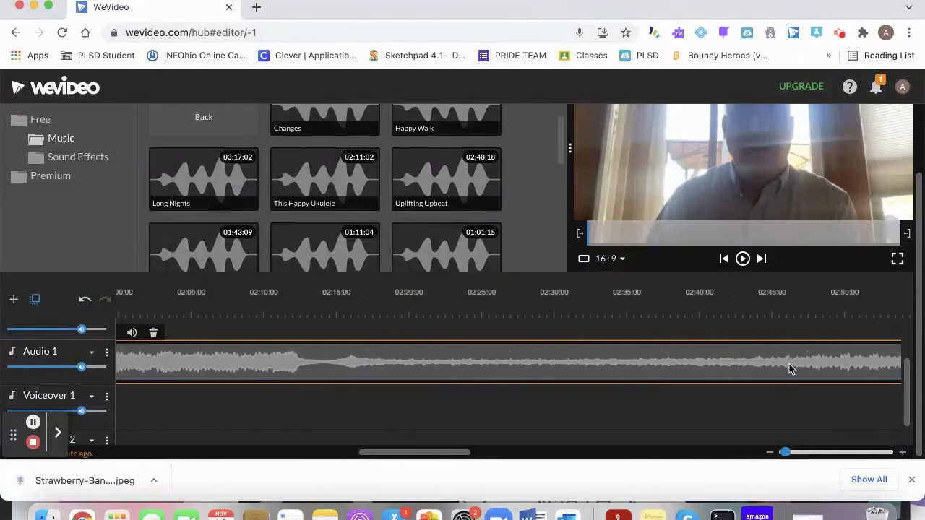
scroll(789, 368, "right", 5)
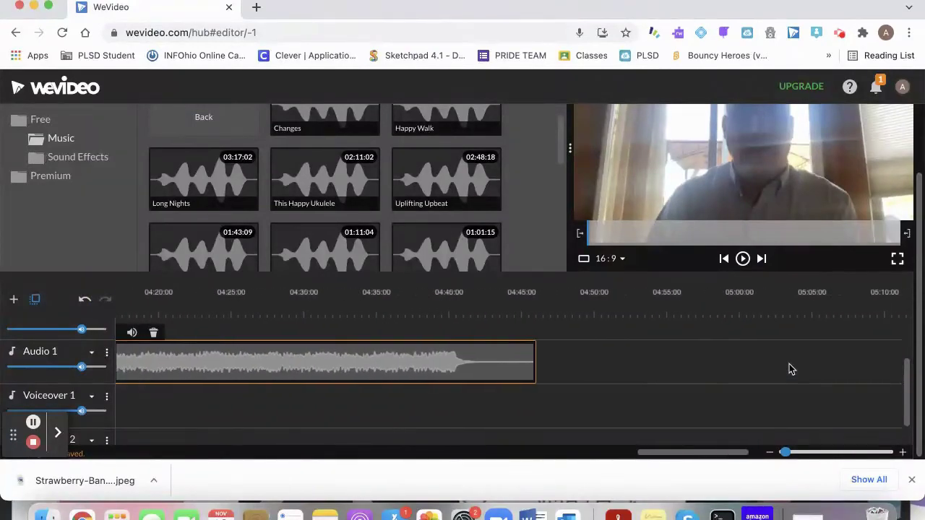
left_click_drag(632, 359, 110, 335)
left_click_drag(462, 360, 155, 355)
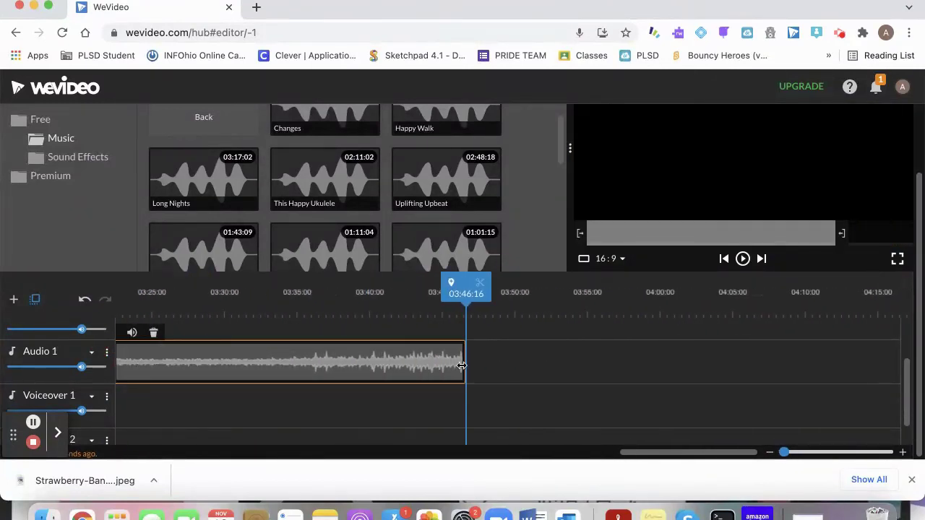
left_click_drag(464, 366, 138, 371)
left_click_drag(461, 359, 109, 372)
left_click_drag(463, 367, 141, 332)
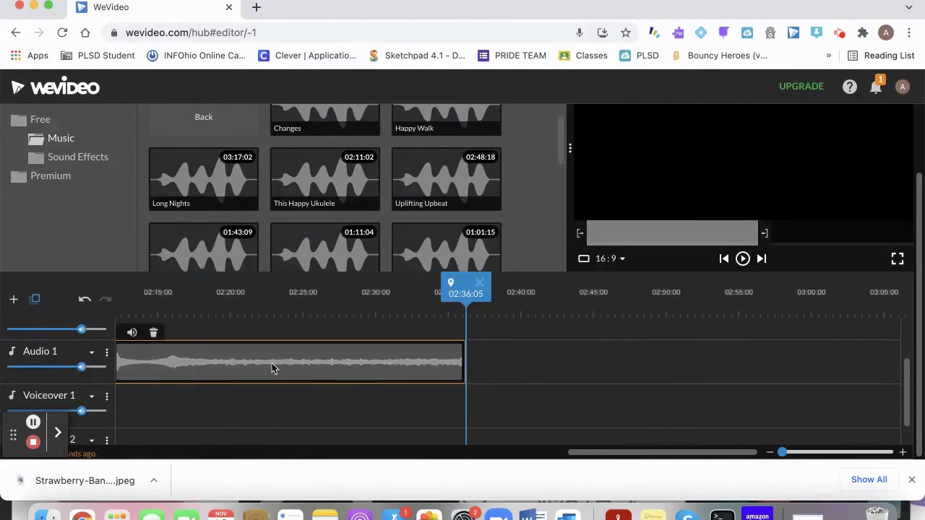
left_click_drag(459, 359, 136, 375)
left_click_drag(463, 365, 120, 368)
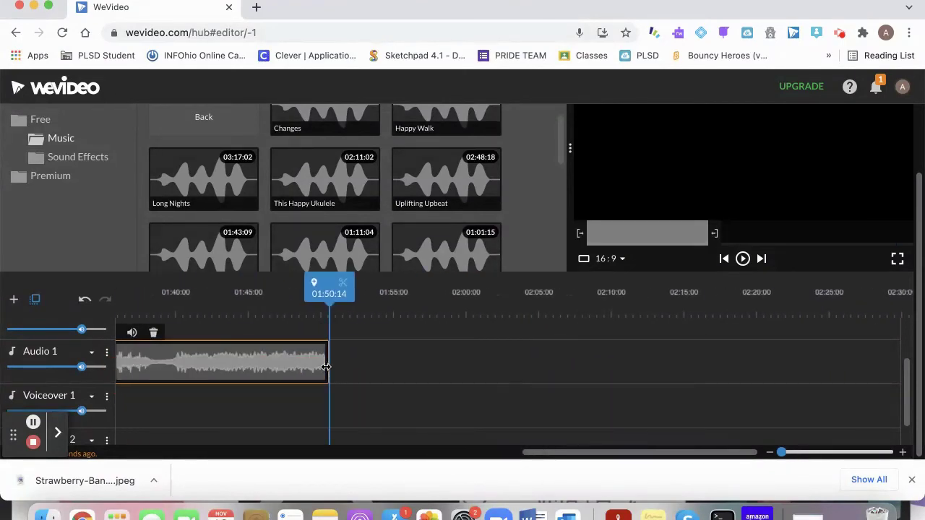
left_click_drag(326, 367, 296, 369)
scroll(296, 371, "up", 5)
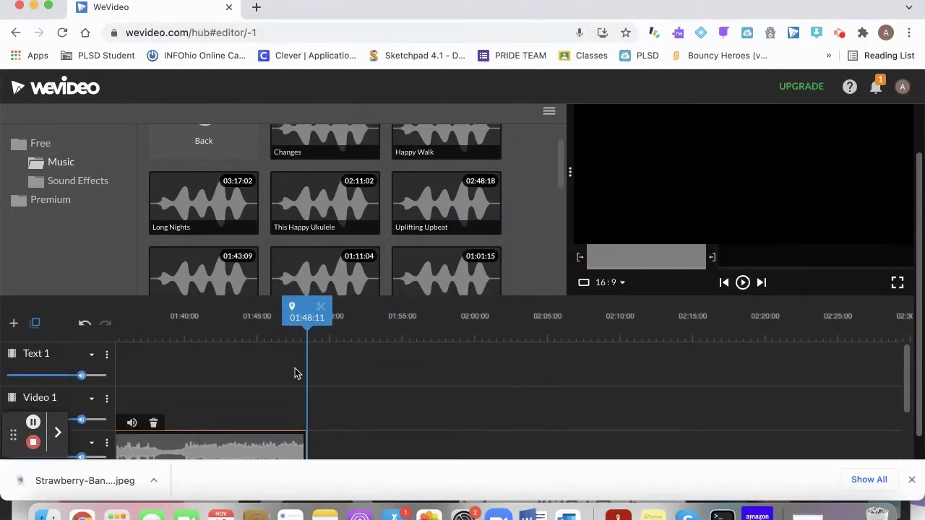
scroll(295, 372, "down", 3)
left_click_drag(303, 388, 70, 397)
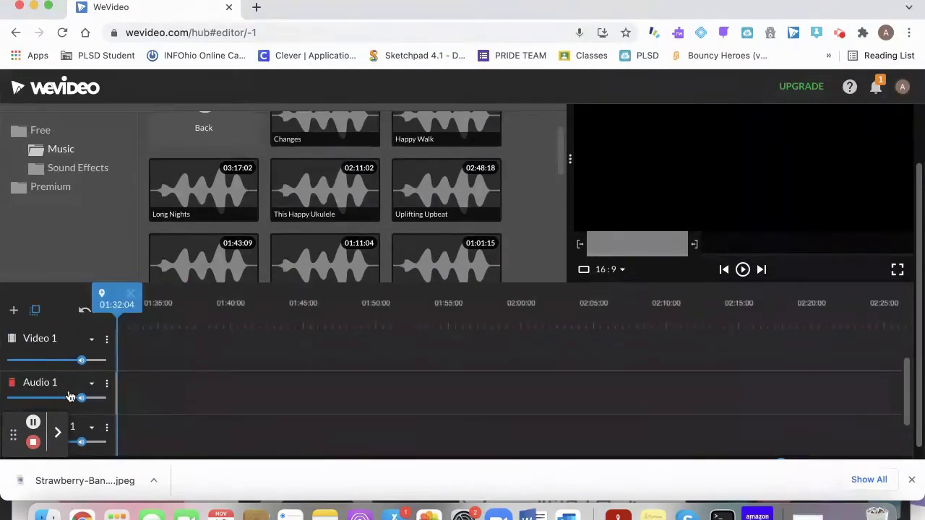
- Trim the end of the Changes track to 00:06:08, level with the end of the webcam clip on Video 1
scroll(202, 406, "left", 10)
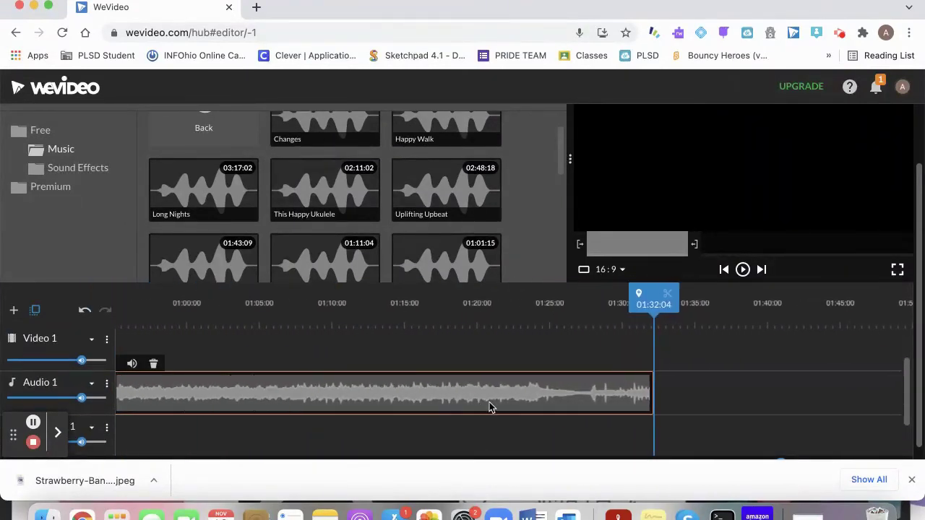
scroll(617, 414, "left", 5)
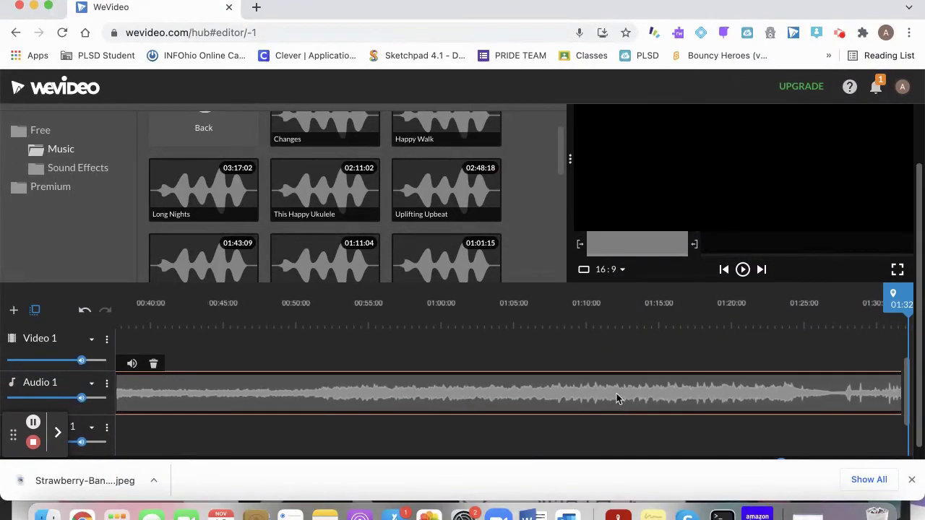
right_click(717, 437)
left_click(683, 436)
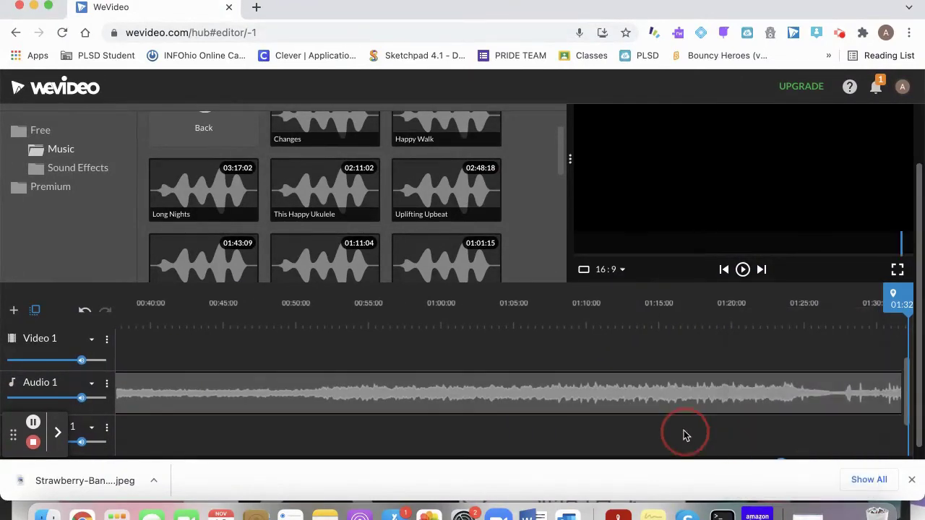
scroll(787, 461, "down", 1)
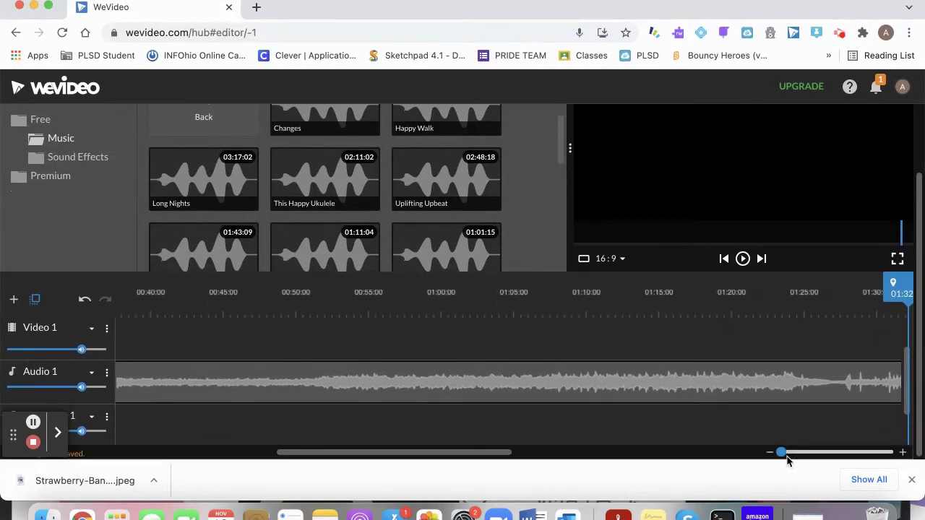
left_click(421, 453)
left_click_drag(421, 453, 436, 456)
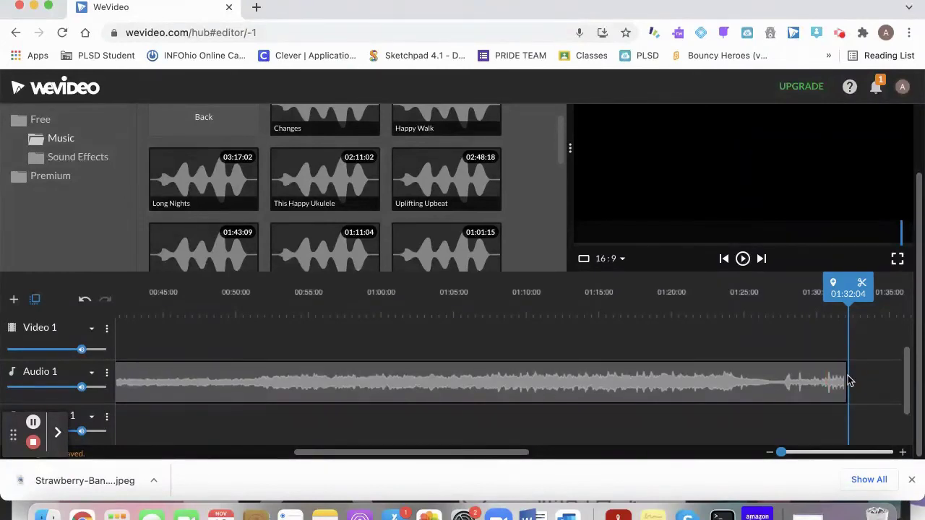
left_click_drag(847, 381, 214, 387)
scroll(212, 386, "left", 5)
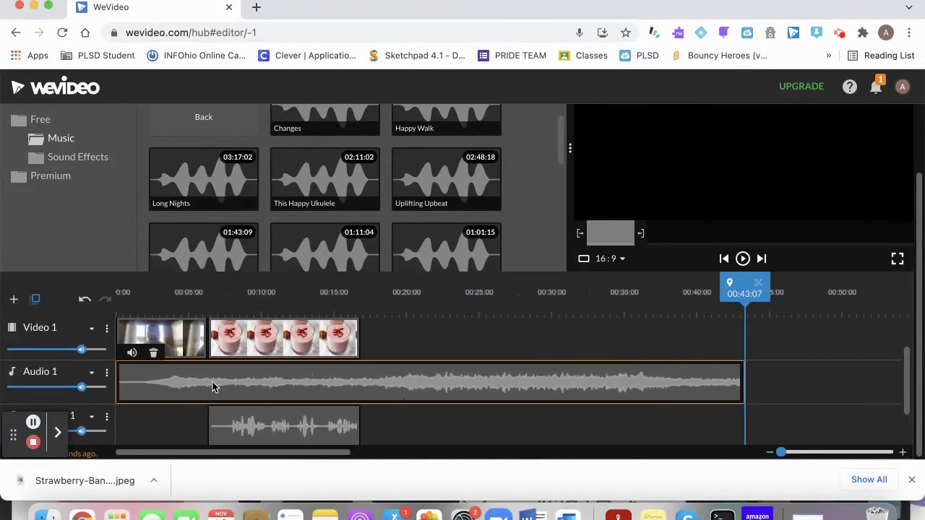
left_click_drag(742, 381, 205, 369)
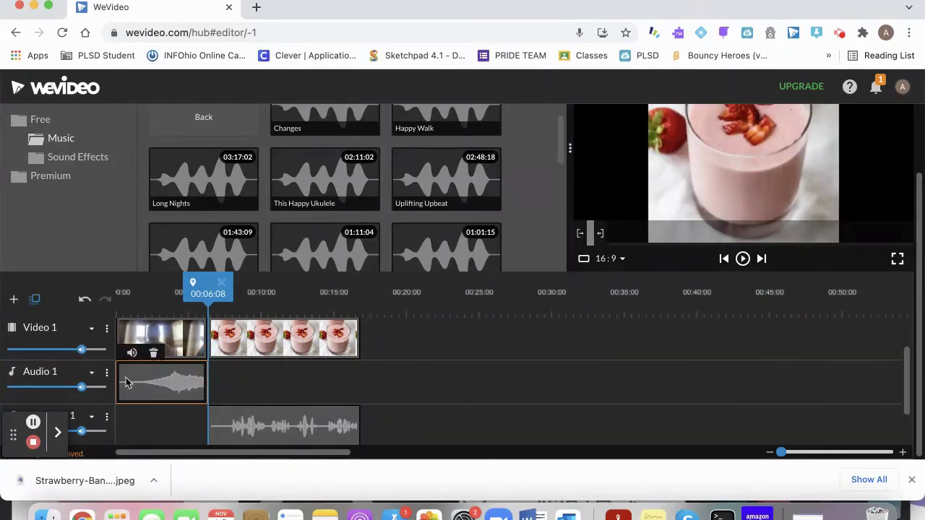
- Lower the Audio 1 volume to near its minimum and preview the music across the change from the webcam clip to the smoothie image
mouse_move(82, 388)
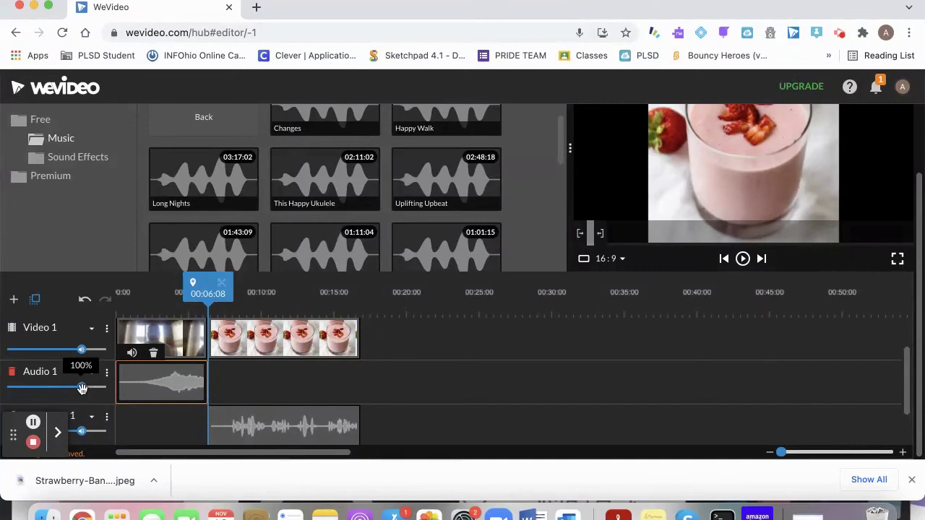
left_click_drag(81, 388, 20, 387)
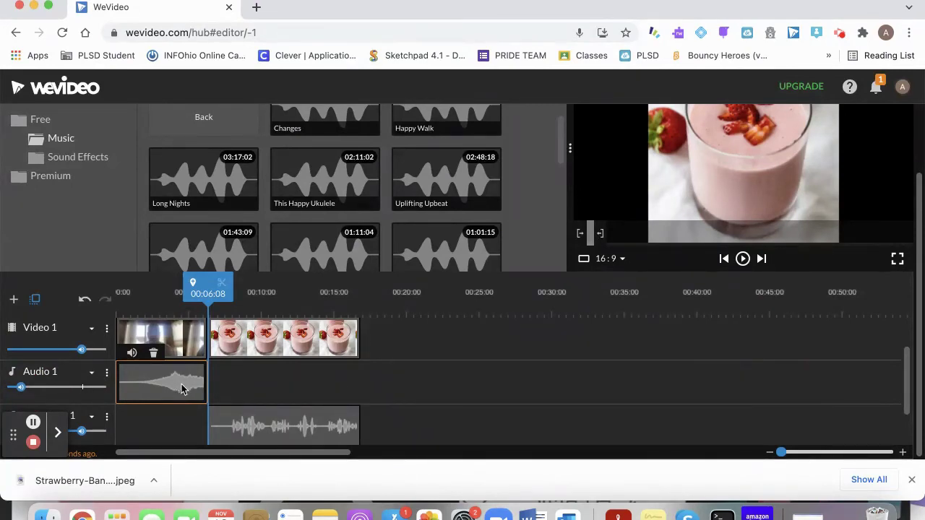
left_click_drag(208, 288, 186, 289)
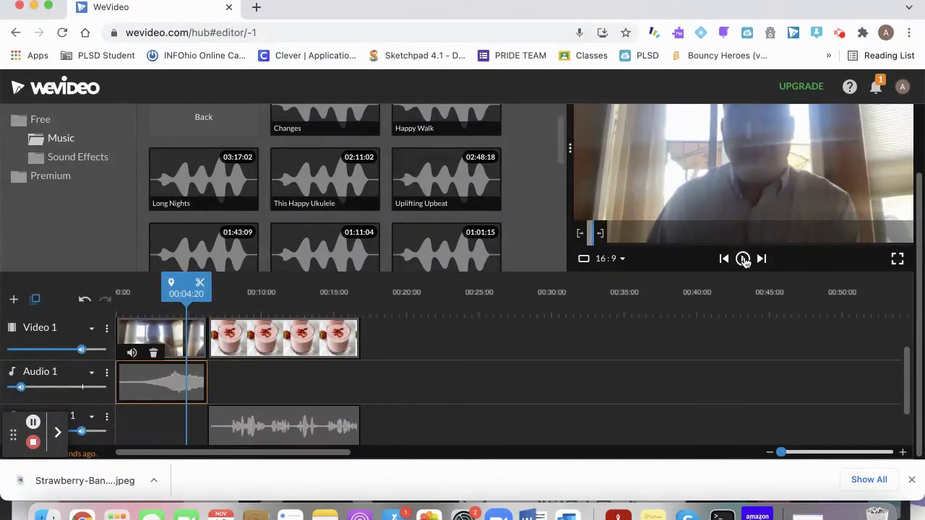
left_click(744, 261)
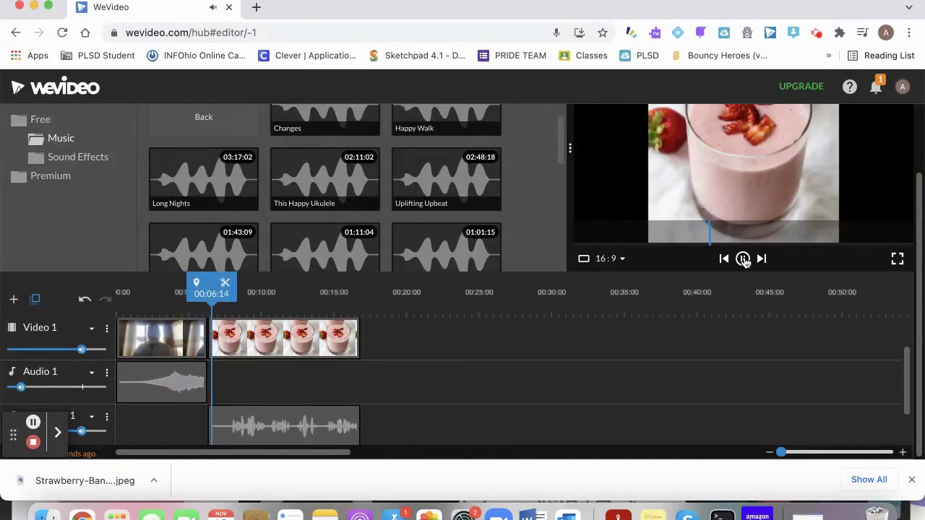
left_click_drag(225, 286, 174, 287)
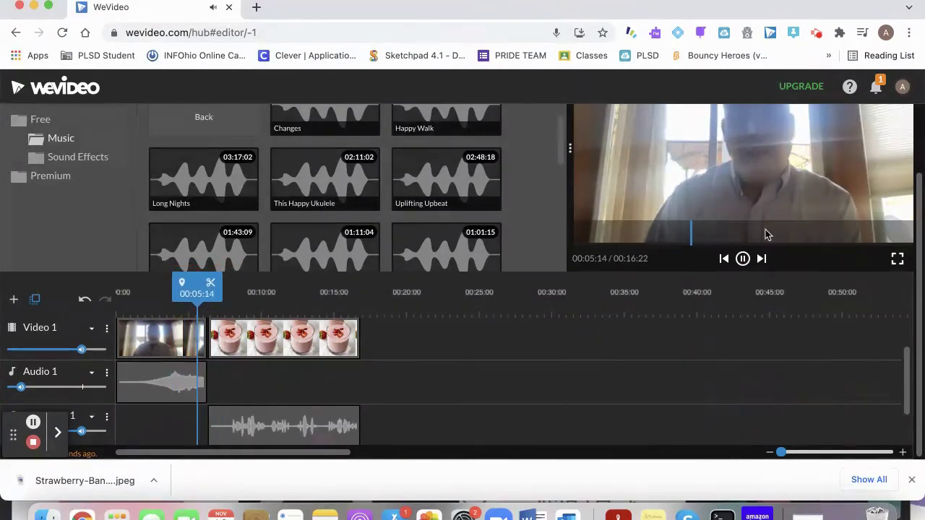
left_click(743, 258)
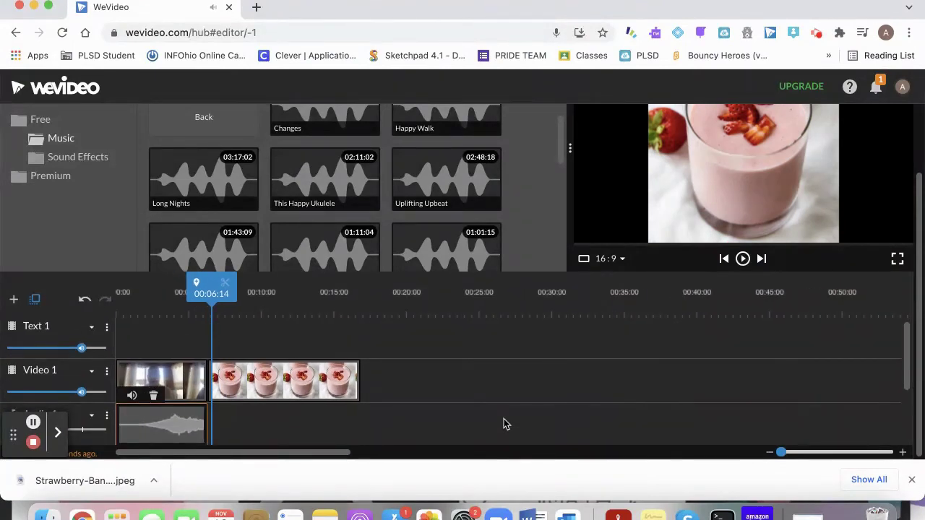
- Open the text titles library and look over the premium Motion titles
scroll(397, 215, "up", 1)
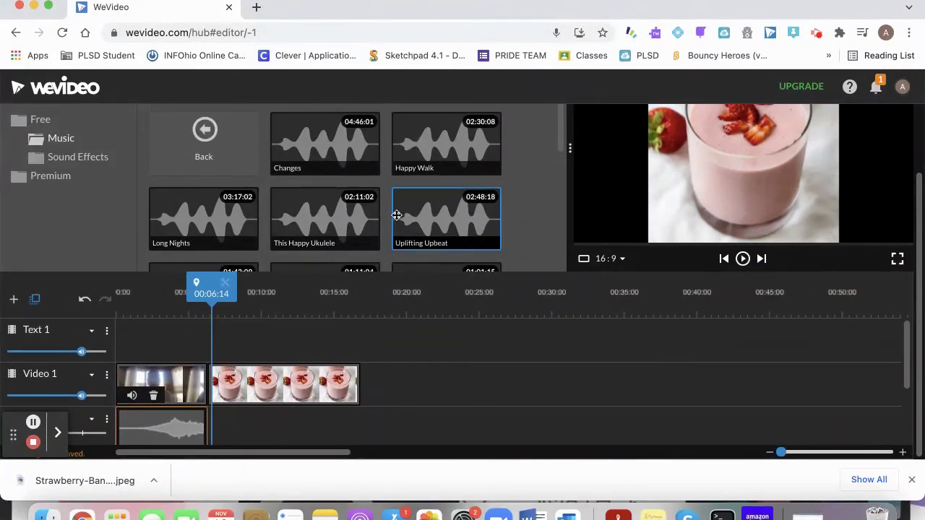
scroll(118, 149, "up", 2)
left_click(203, 148)
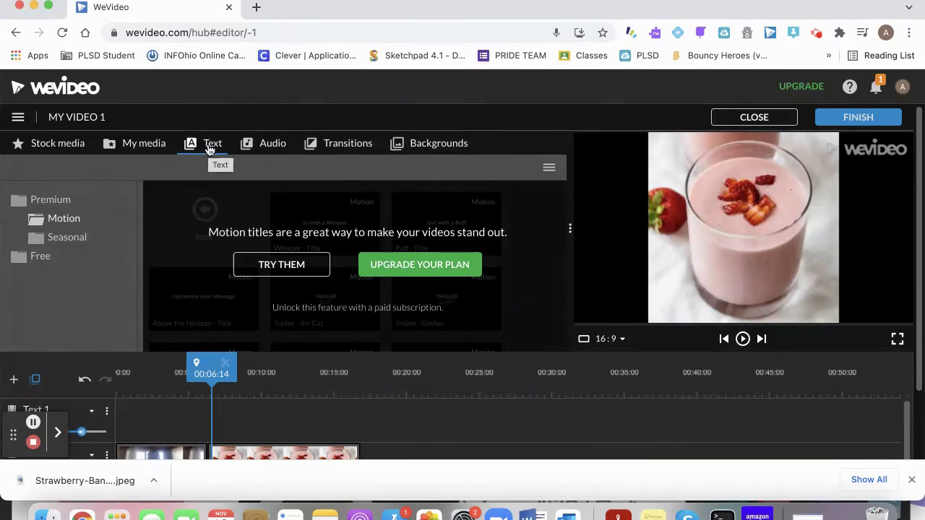
scroll(423, 386, "down", 1)
scroll(423, 386, "down", 1)
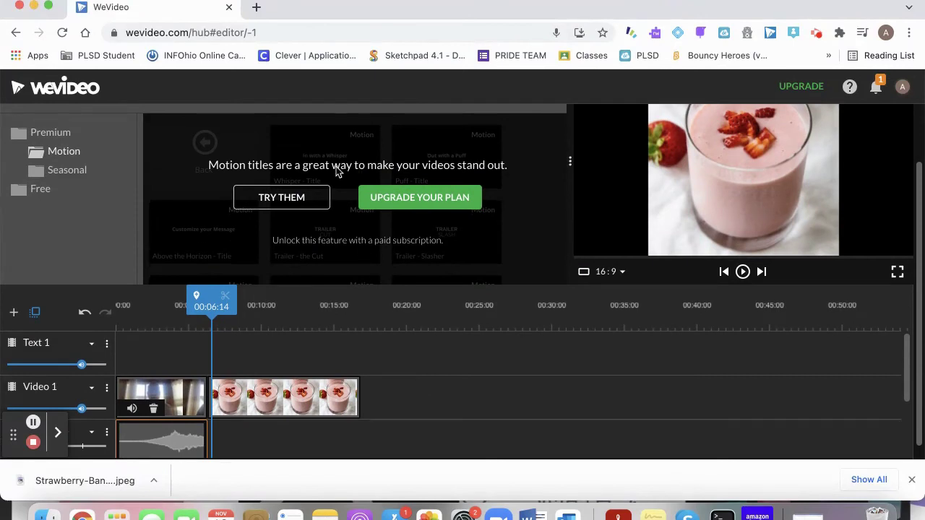
- Return to the dashboard and reopen the recent project My Video 1 in the editor
left_click(16, 33)
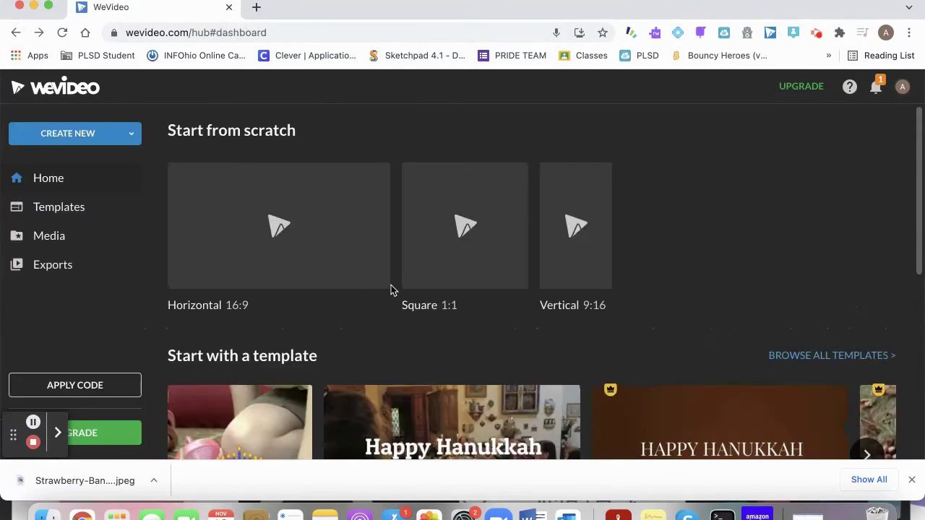
scroll(281, 298, "down", 5)
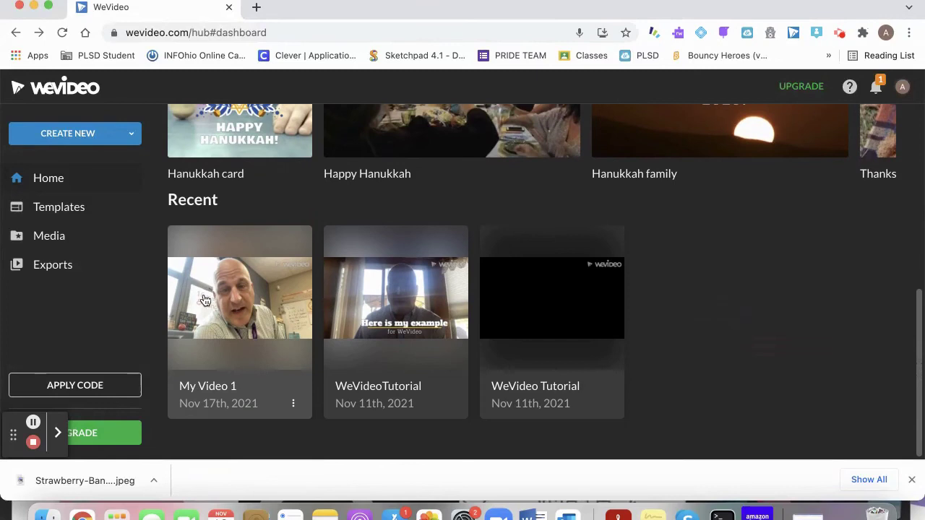
left_click(240, 288)
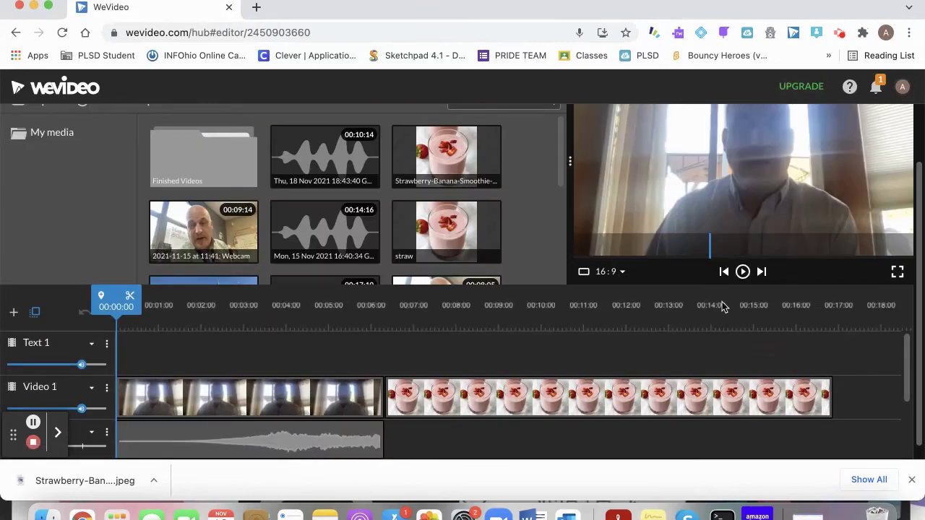
- Finish My Video 1 and export it as a video in SD 852x480, with Google Drive added as a destination
scroll(722, 307, "down", 2)
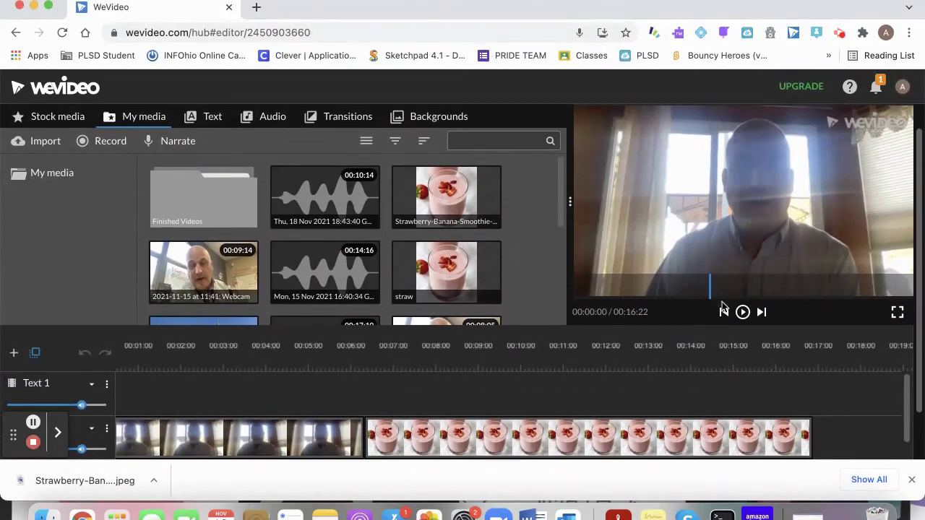
scroll(723, 307, "up", 2)
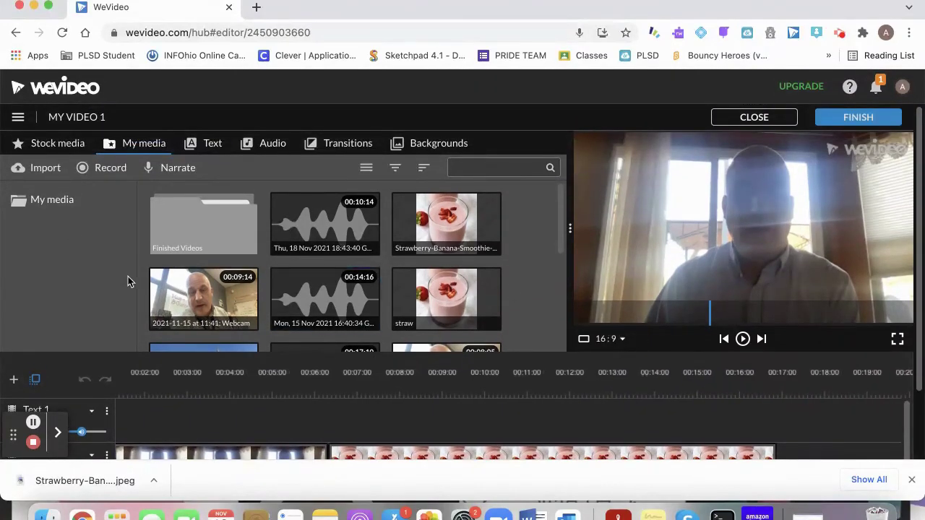
scroll(128, 281, "down", 2)
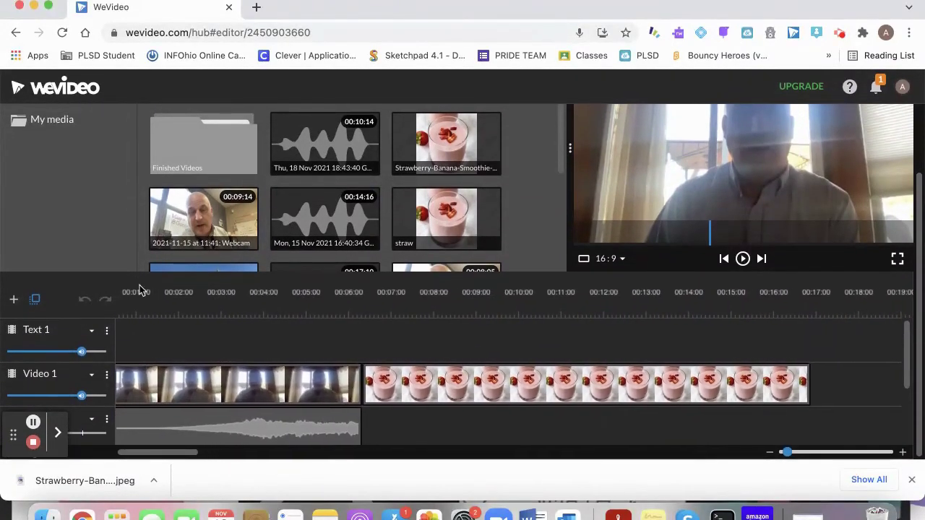
scroll(288, 375, "down", 2)
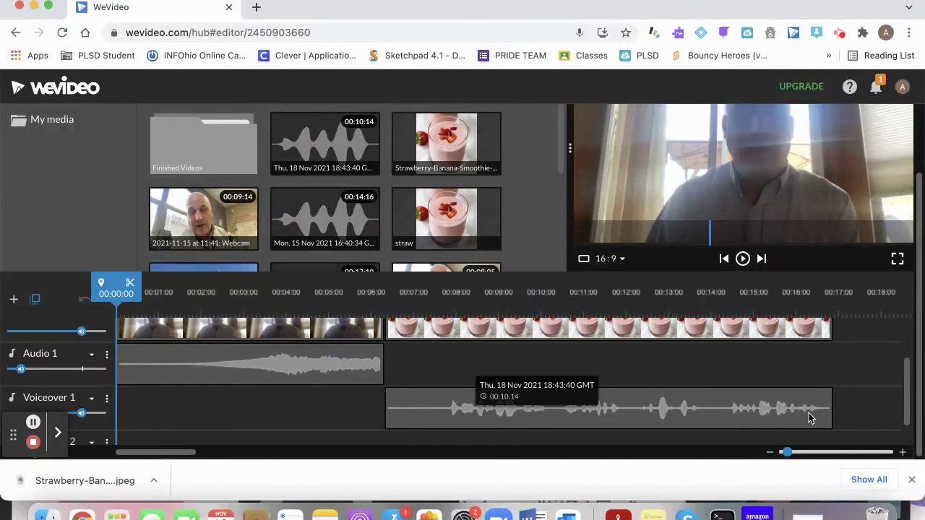
scroll(809, 418, "up", 2)
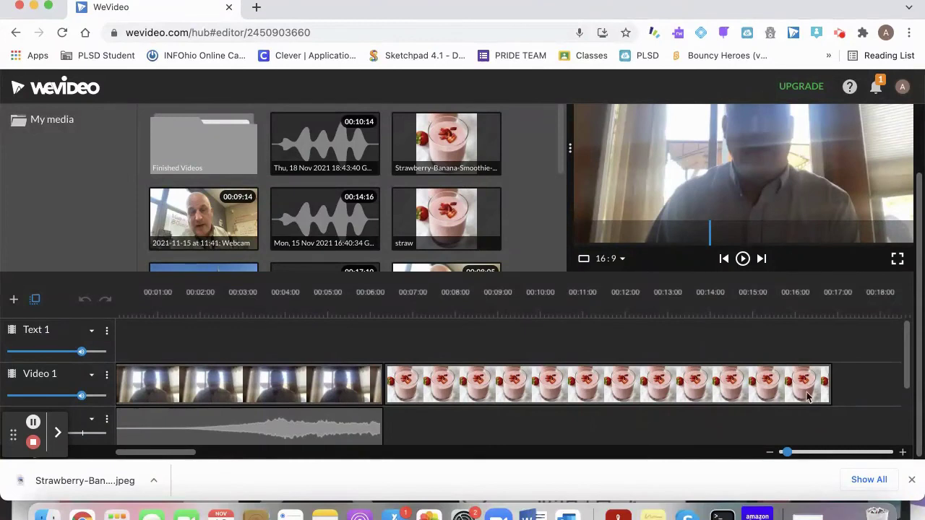
scroll(811, 258, "up", 2)
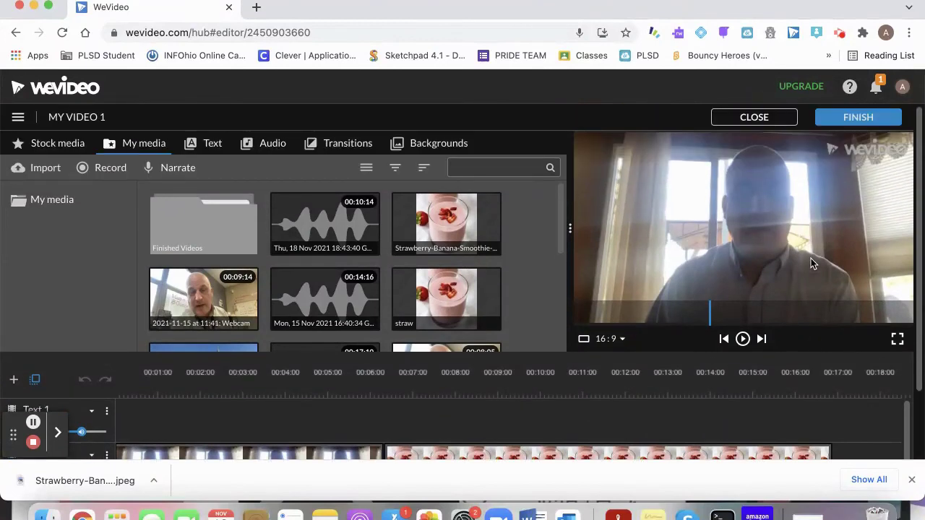
left_click(865, 121)
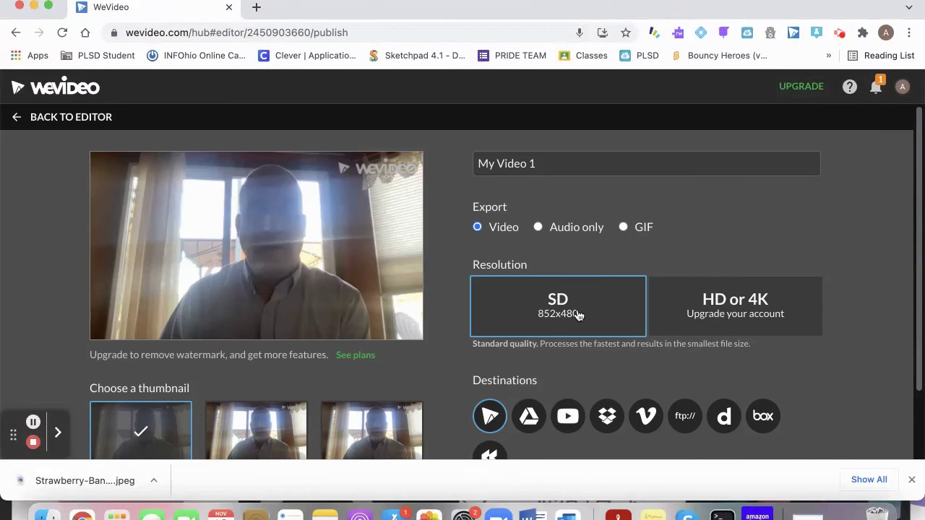
scroll(576, 315, "down", 2)
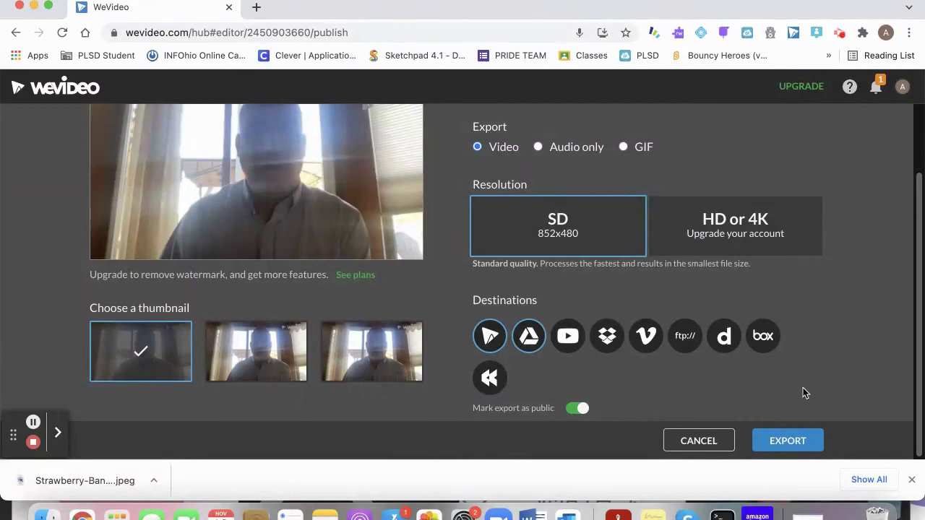
left_click(805, 439)
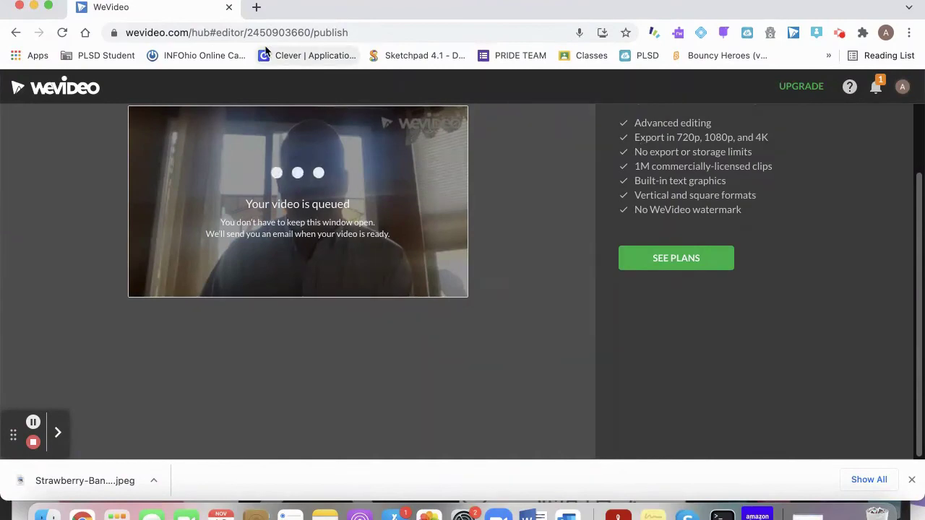
- Open Google Drive from a new browser tab
left_click(257, 7)
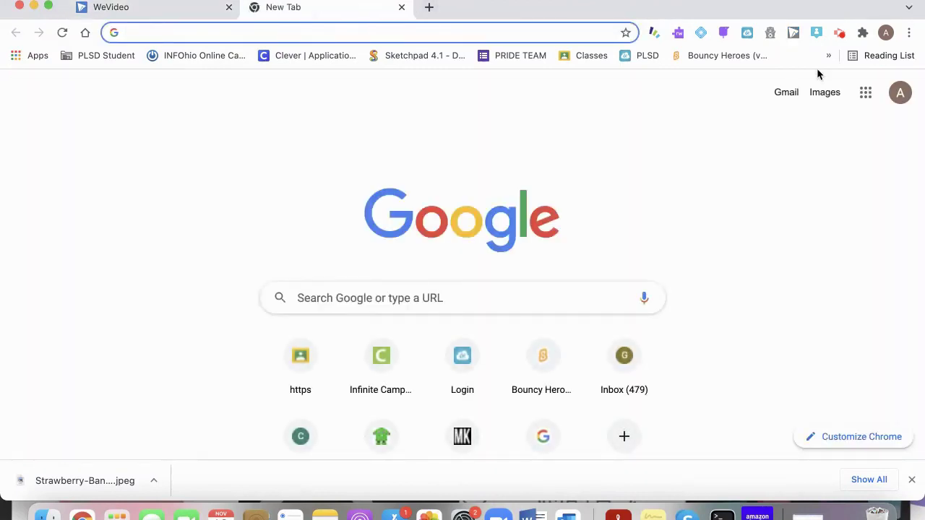
left_click(900, 94)
left_click(867, 94)
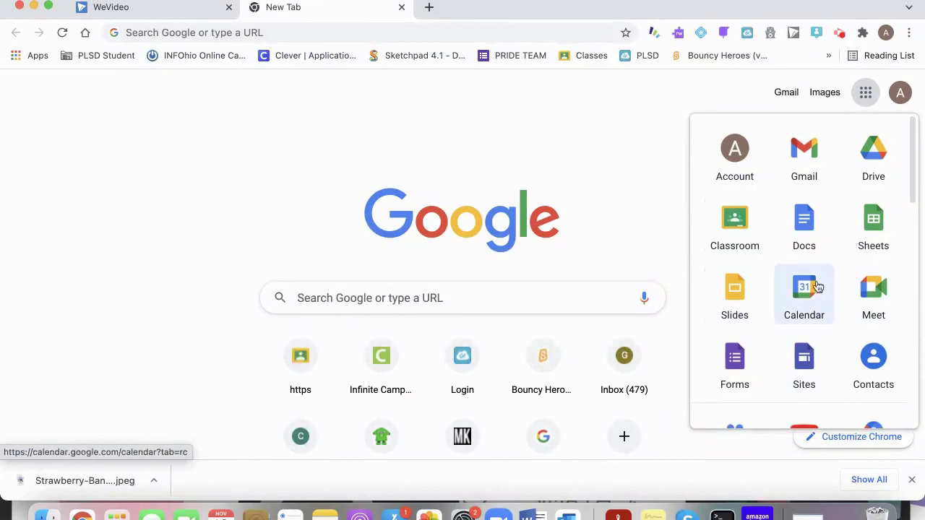
left_click(867, 161)
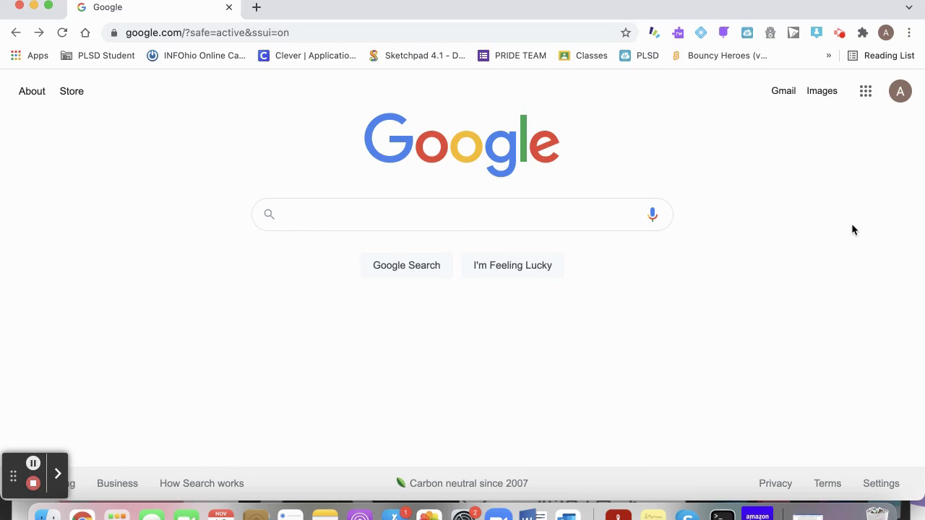
- Go to Google Classroom and open the Gateway Makerspace Logo Submission assignment from the Gateway 2021-2022 classwork
left_click(866, 94)
left_click(721, 222)
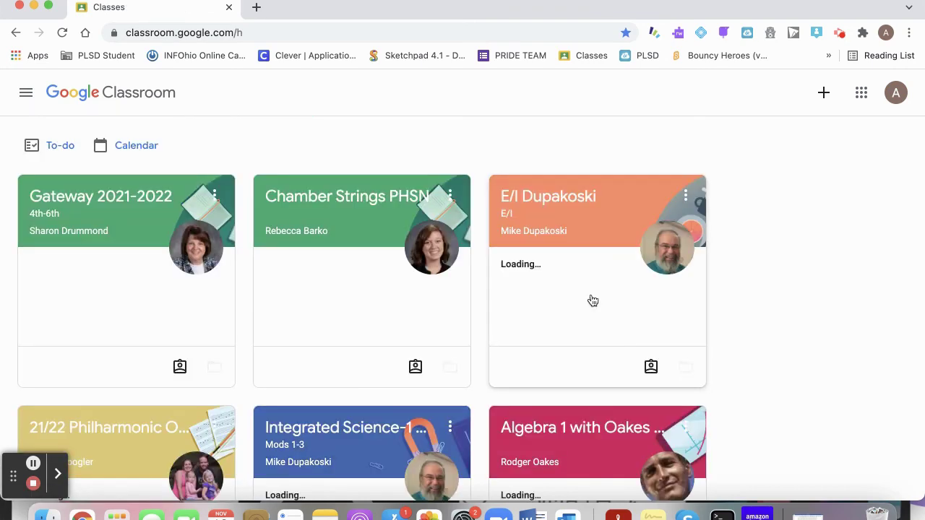
left_click(125, 207)
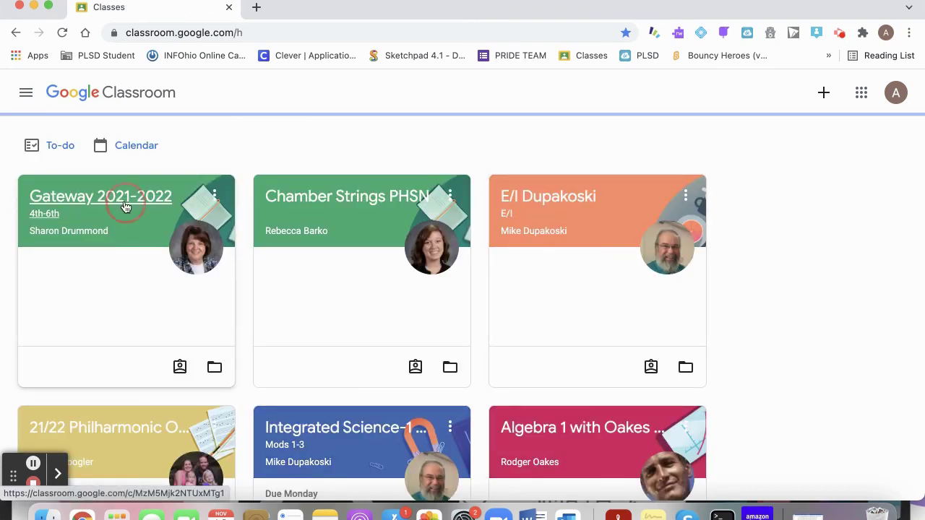
left_click(452, 97)
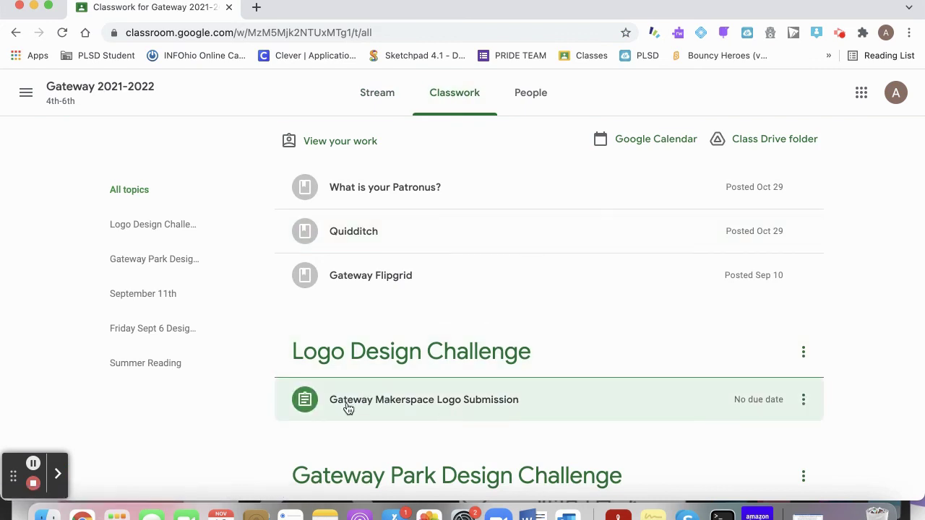
left_click(473, 402)
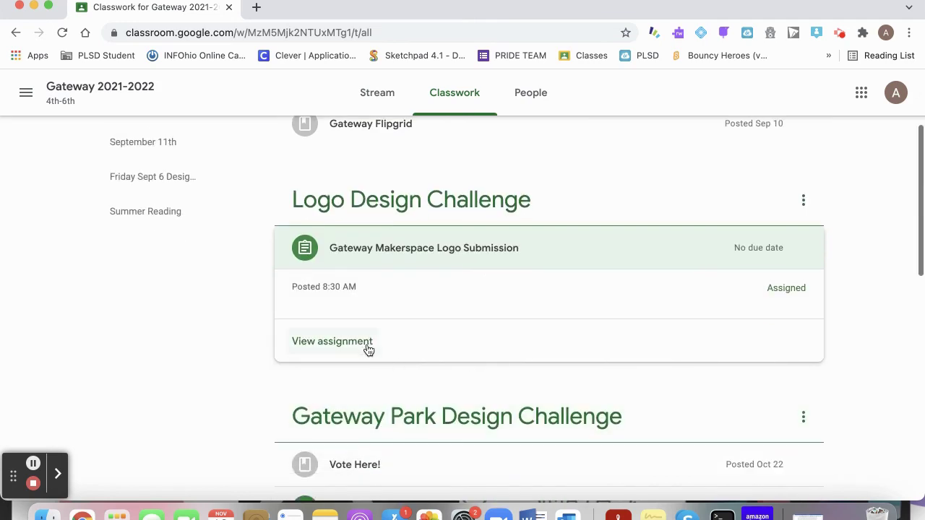
left_click(365, 344)
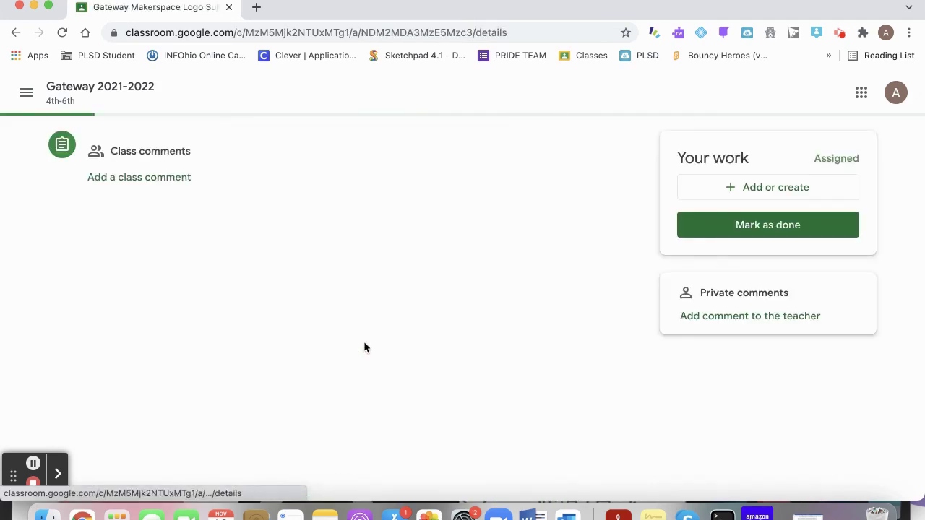
- Attach the Google Drive video Untitled: Nov 11, 2021 9:57 AM.webm to the assignment and turn it in
left_click(776, 187)
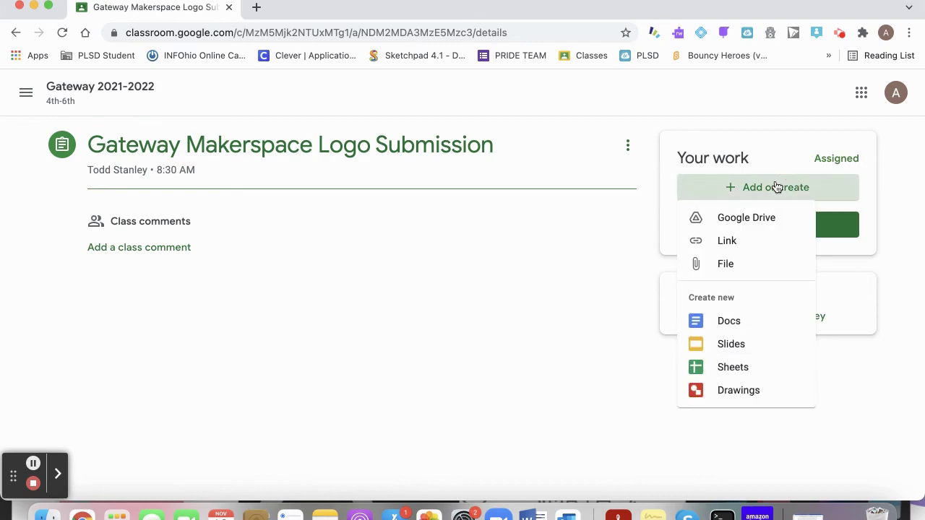
left_click(770, 228)
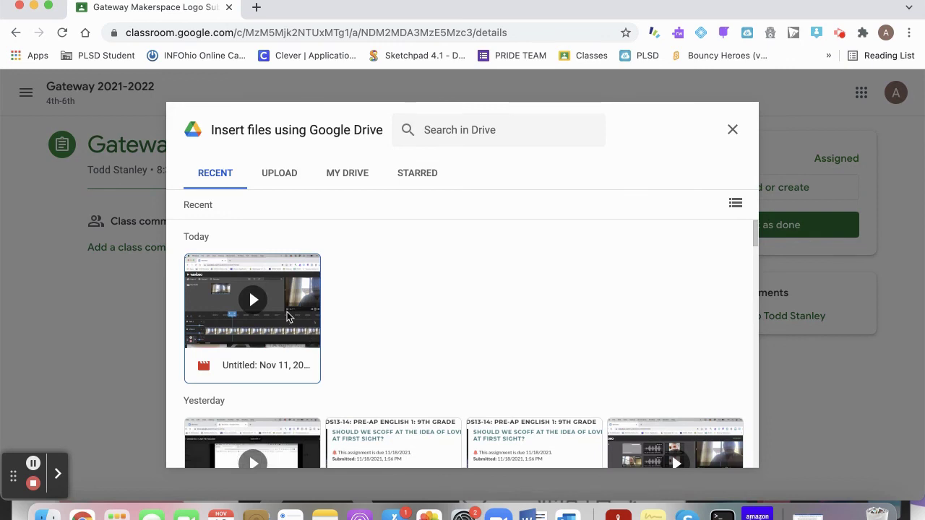
double_click(287, 317)
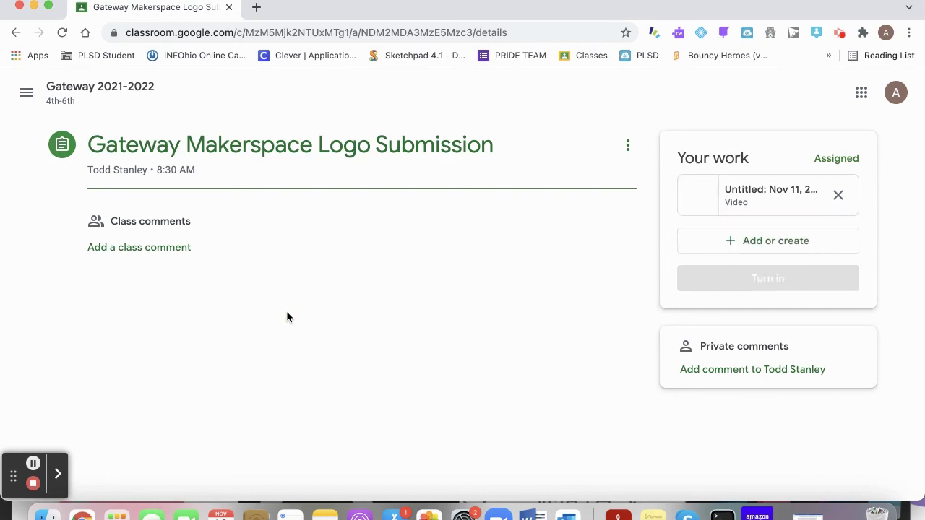
left_click(748, 281)
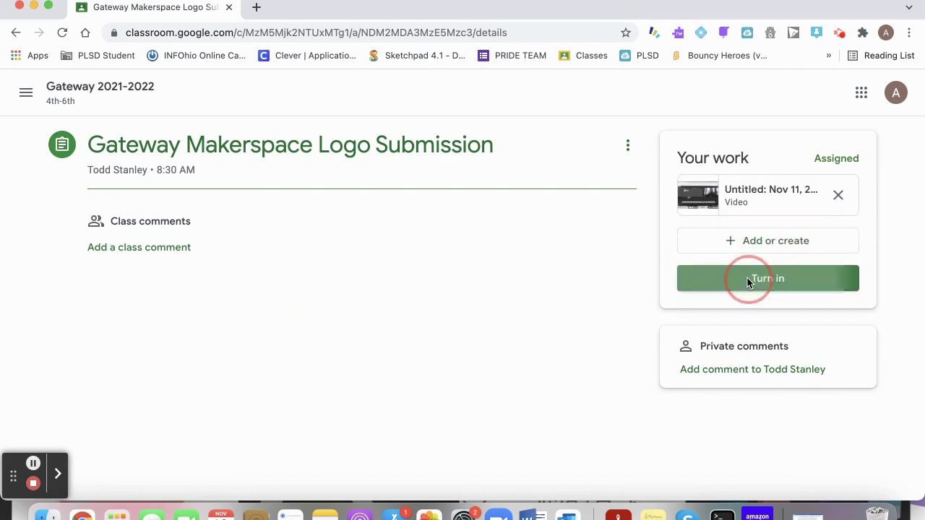
left_click(626, 337)
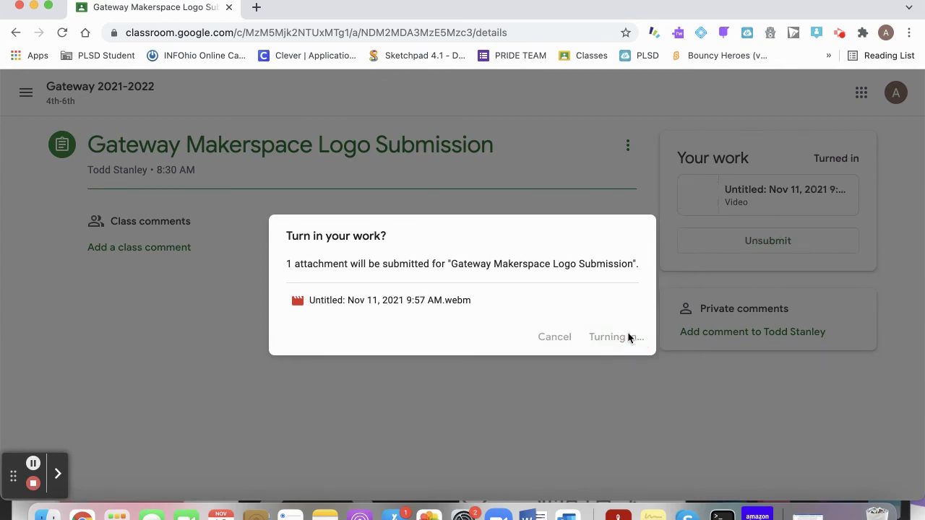